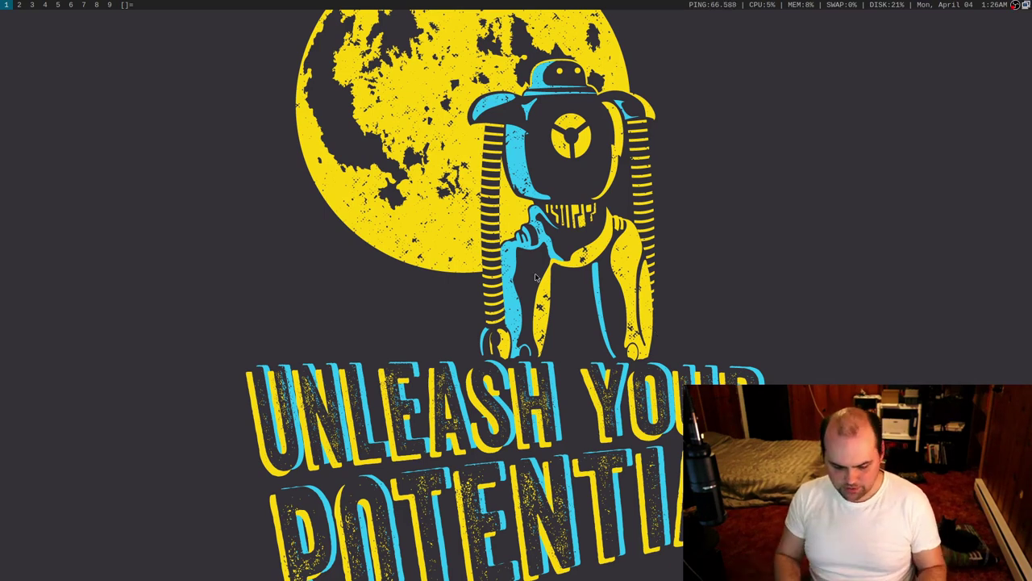
Open a new st terminal as a slightly smaller floating window and run neofetch in it.
key(super+shift+Return)
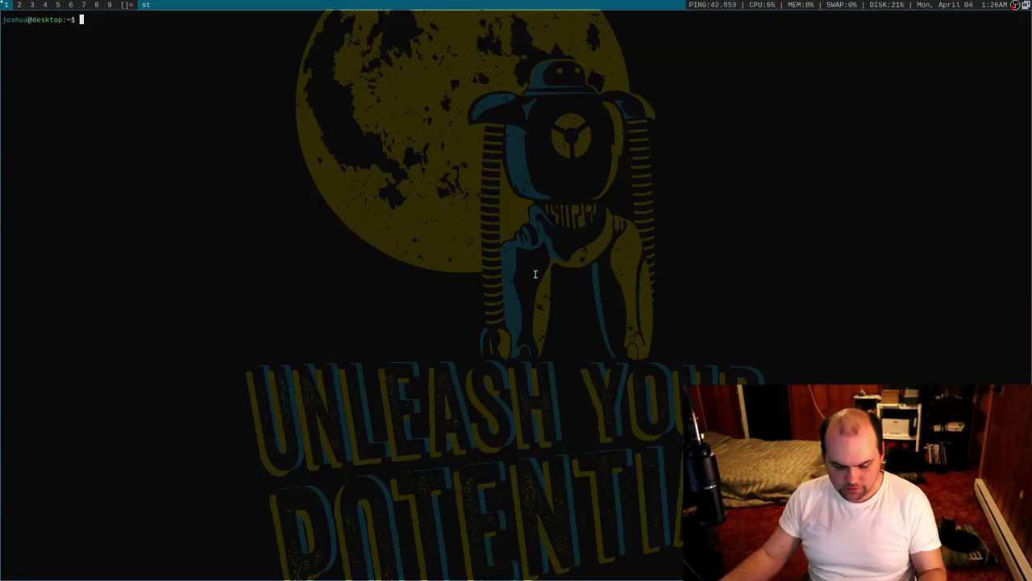
drag(535, 274, 601, 389)
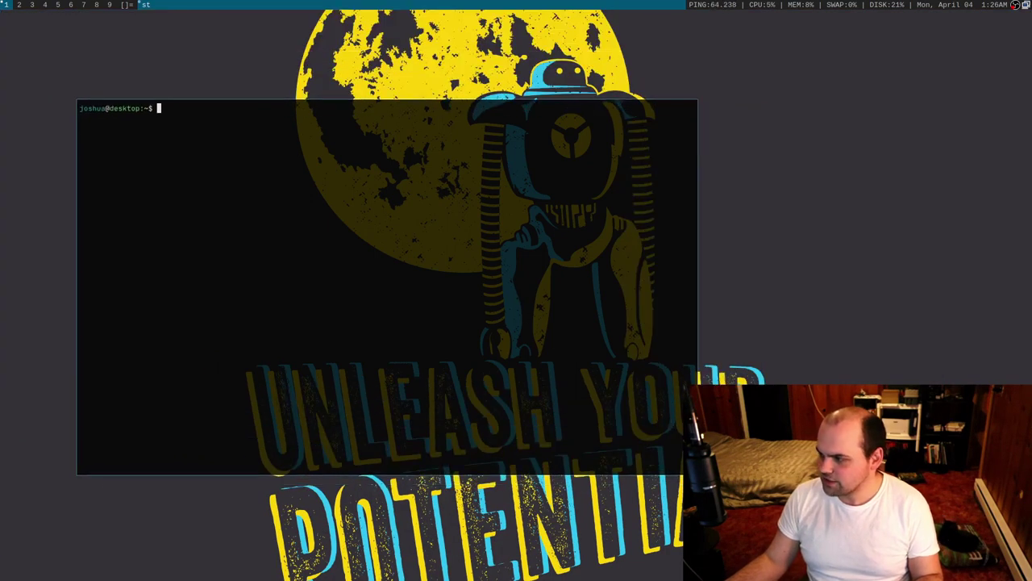
drag(697, 474, 613, 460)
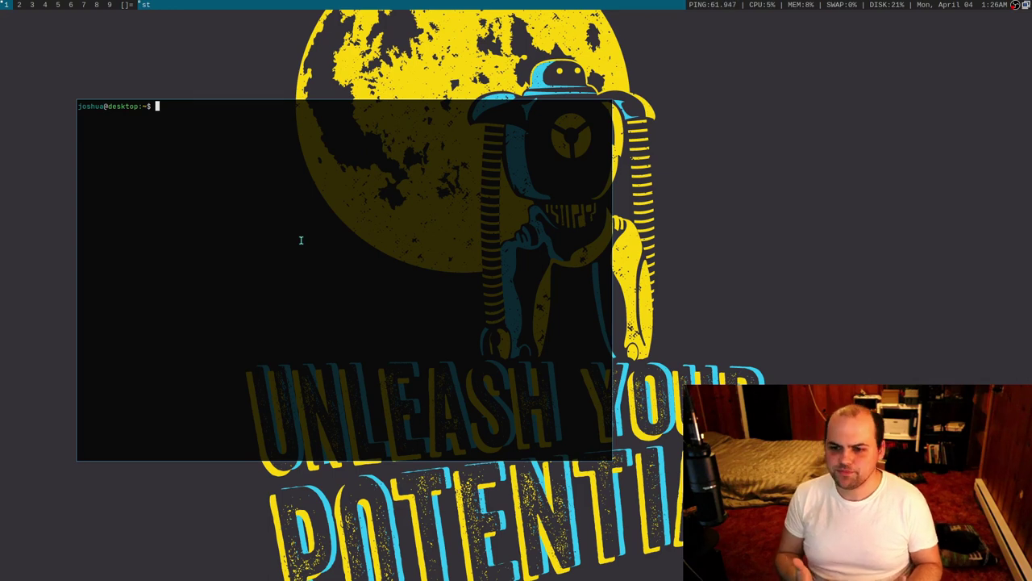
text(ne)
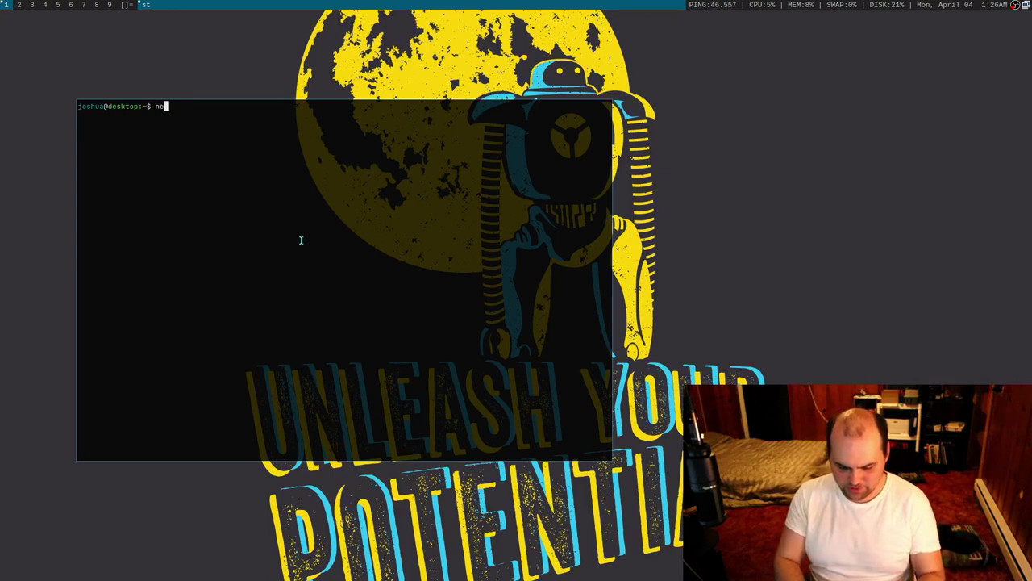
text(ofet)
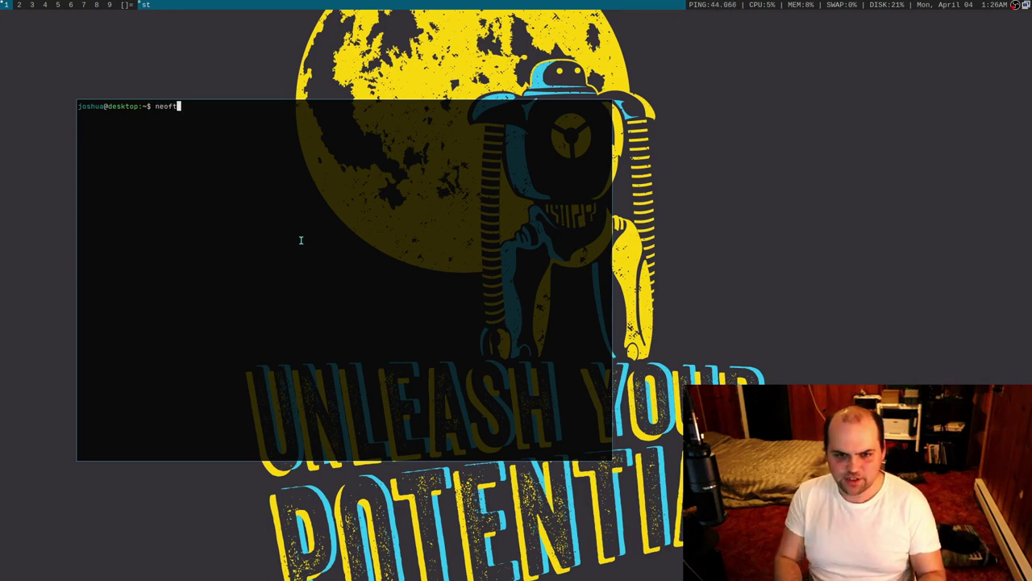
text(ch)
key(Return)
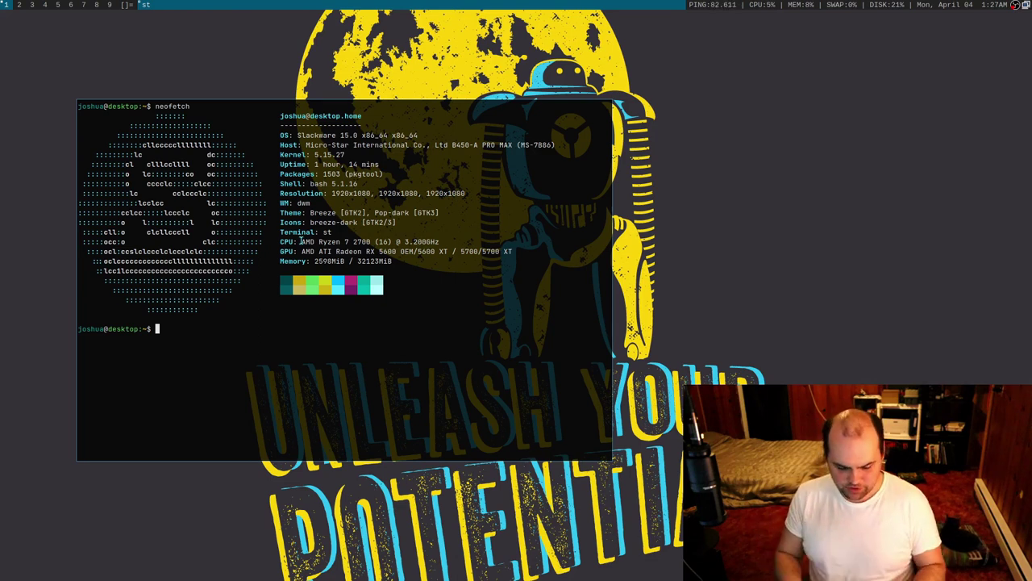
Dismiss dmenu, enlarge the st font, and tile the terminal to fill the screen.
key(alt+p)
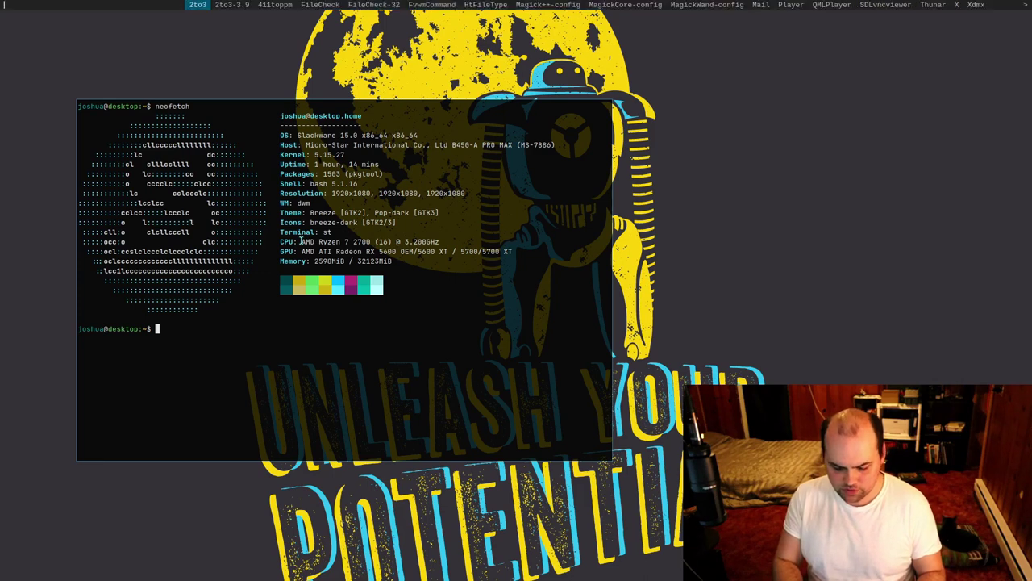
text(lx)
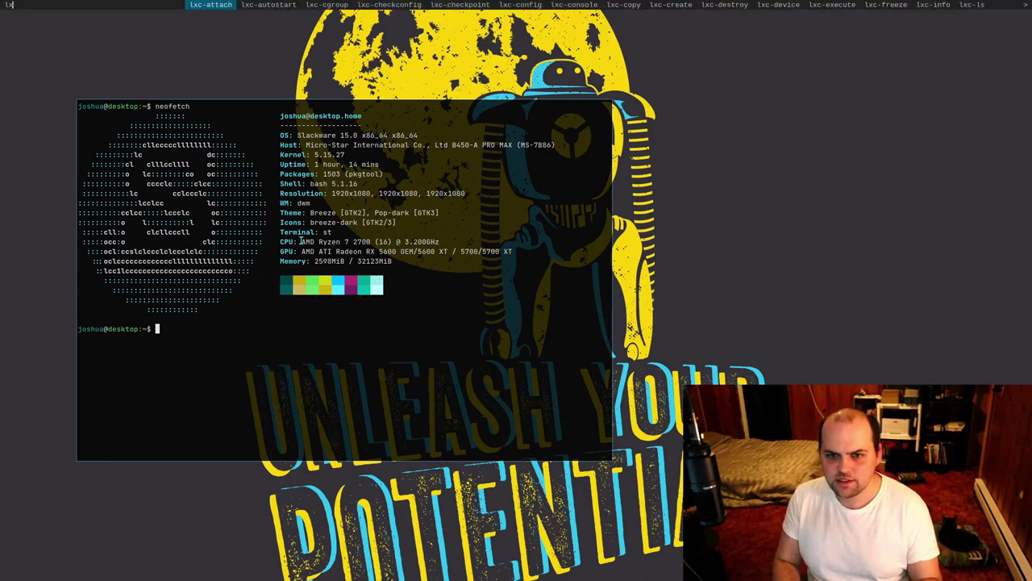
key(Escape)
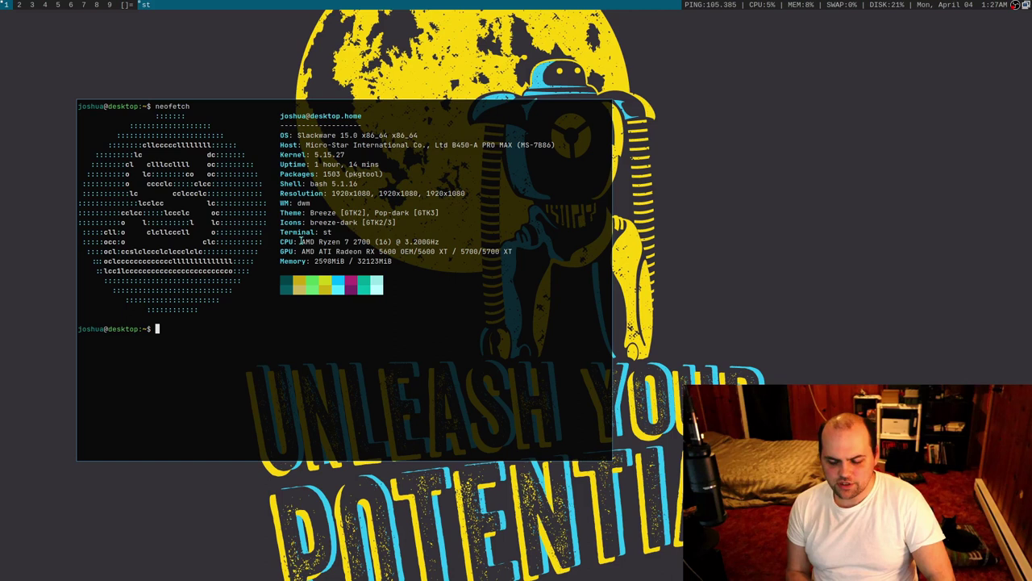
key(ctrl+shift+Page_Up)
key(ctrl+shift+Page_Up)
key(ctrl+shift+Page_Up)
key(ctrl+shift+Page_Up)
key(ctrl+shift+Page_Up)
key(ctrl+shift+Page_Up)
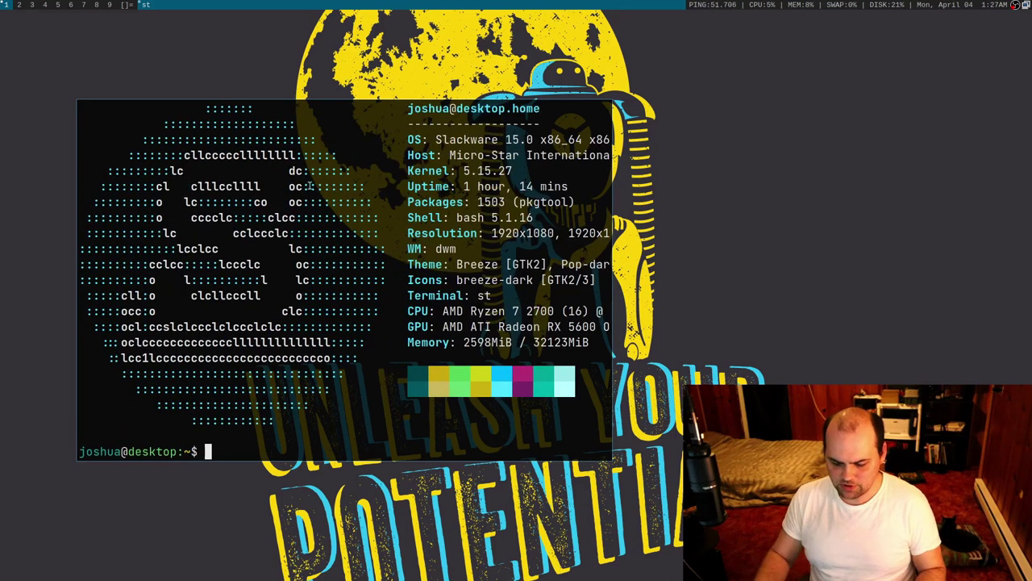
key(super+shift+space)
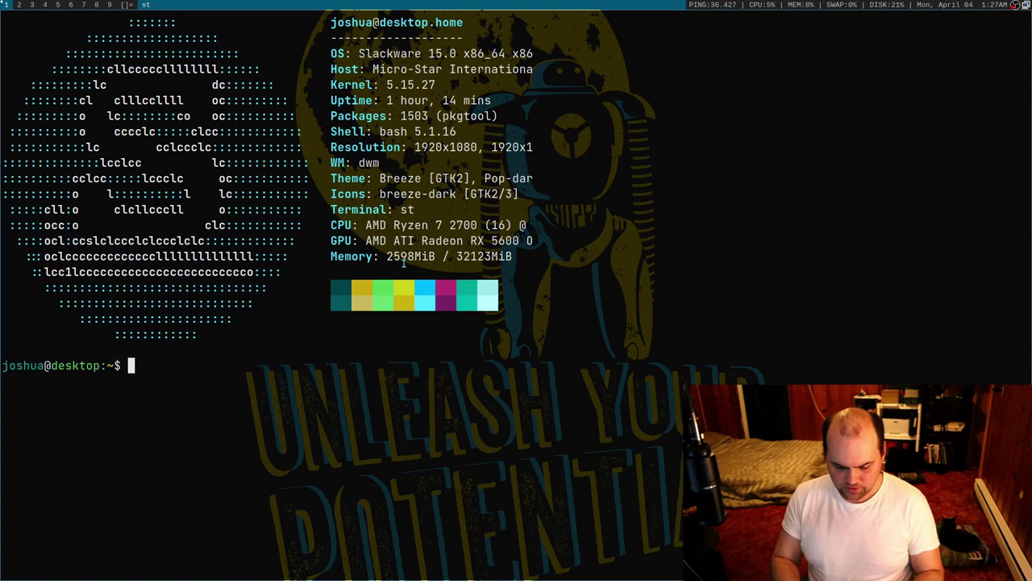
Read the slackpkg manual page with man slackpkg, then quit back to the shell.
text(an )
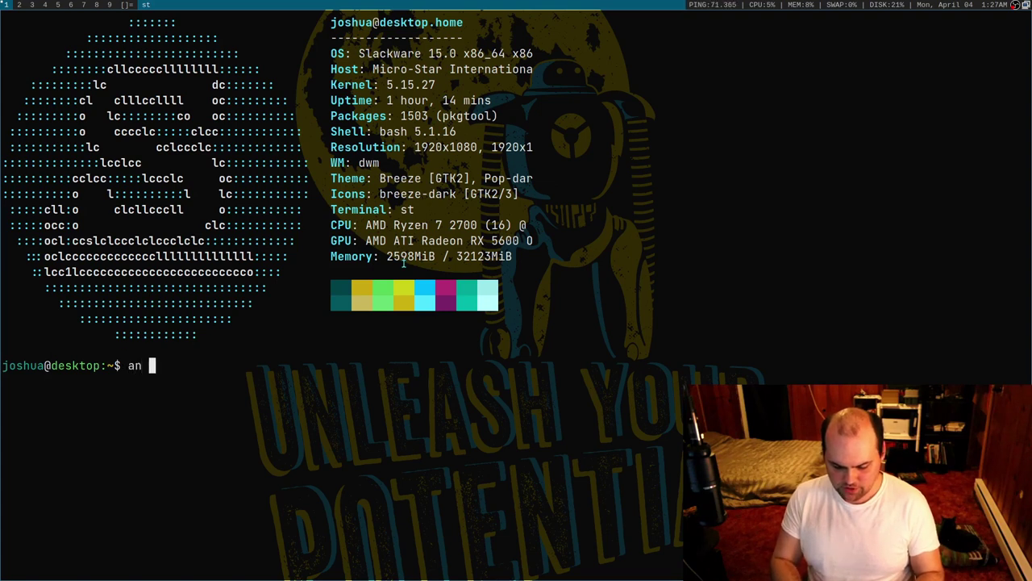
text(slackpkg)
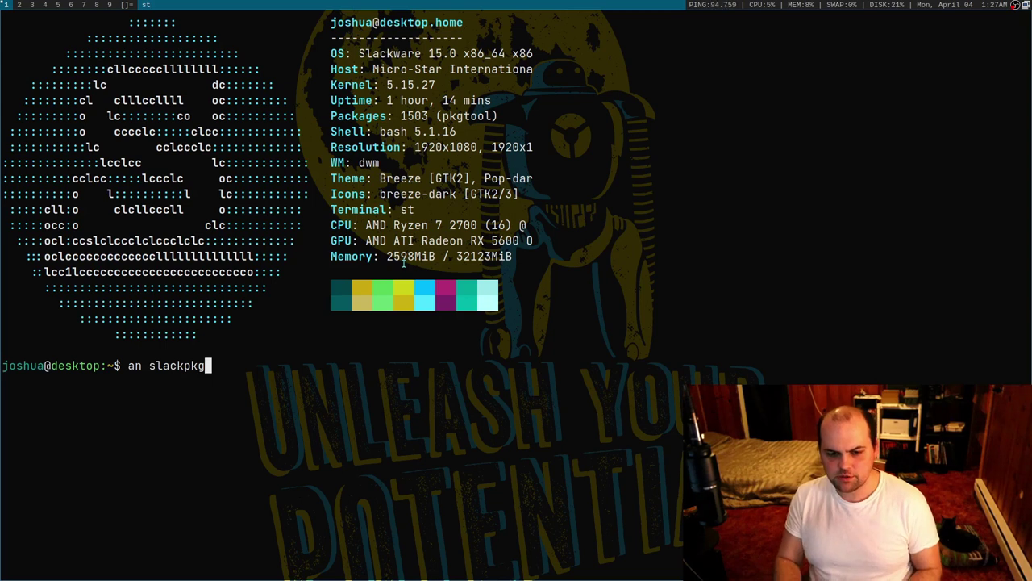
key(ctrl+a)
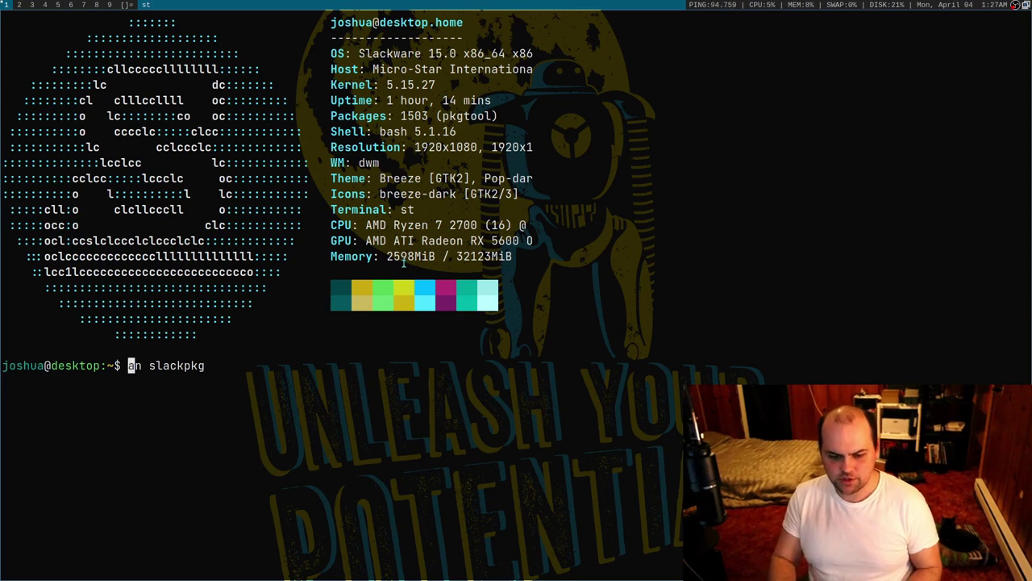
text(m)
key(Return)
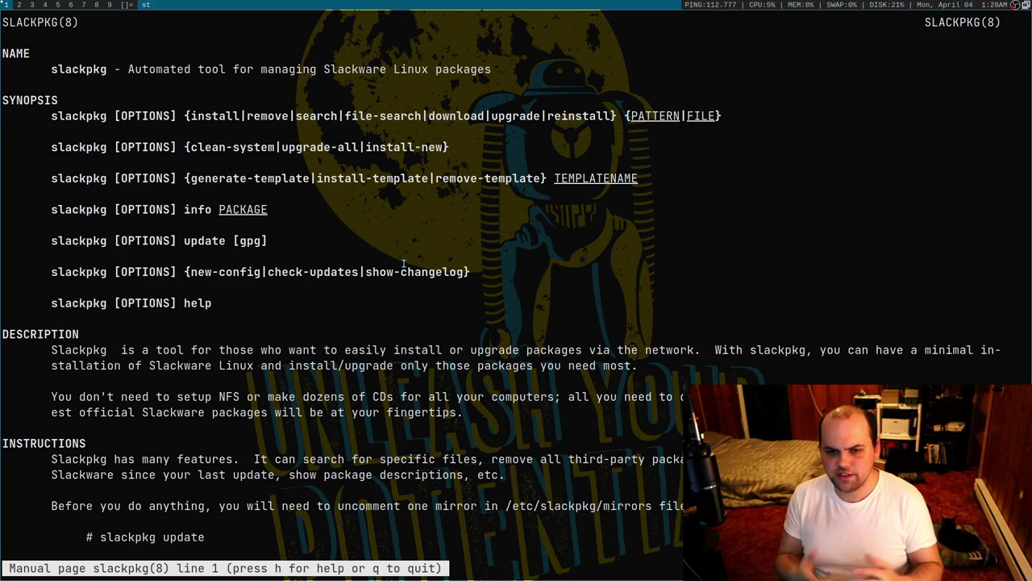
key(q)
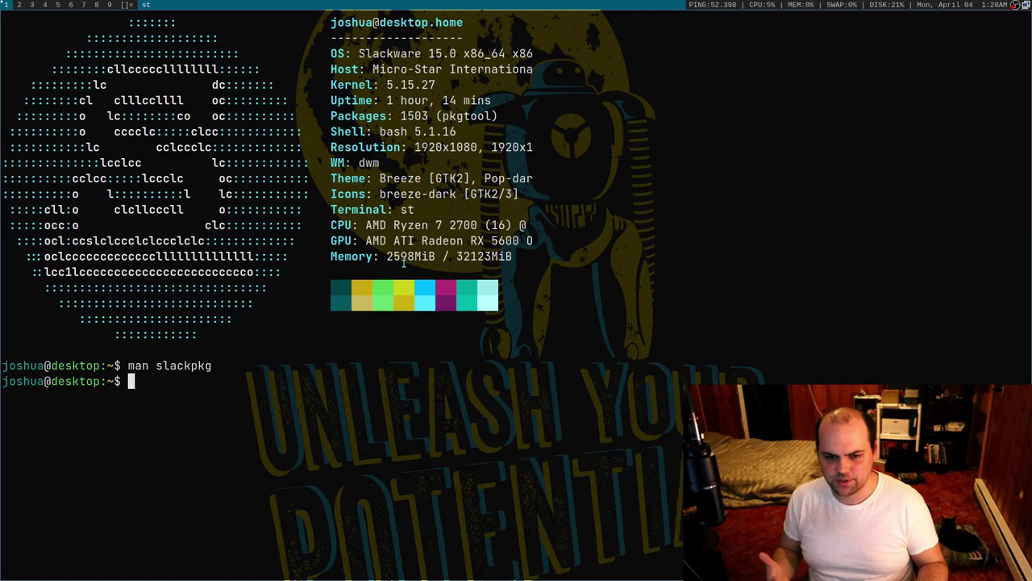
Try installing chromium with sudo slackpkg, entering the password; it fails with command not found.
text(sudo )
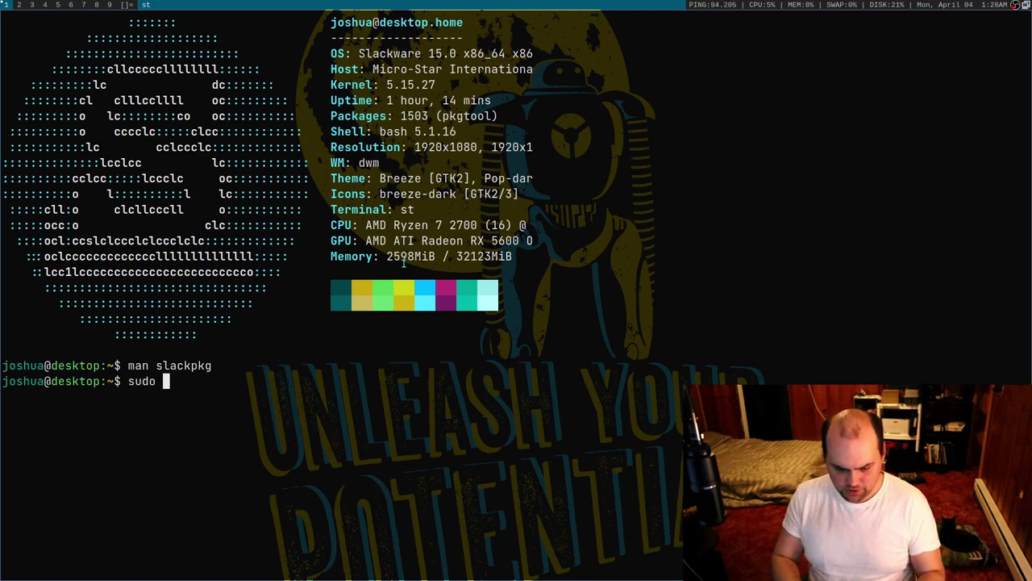
text(slackpkg)
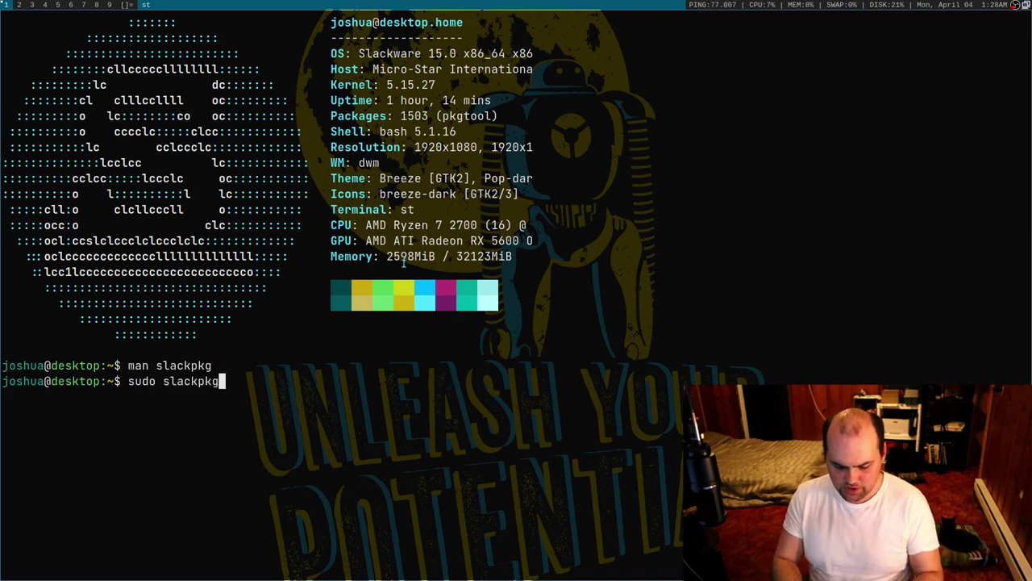
text( install )
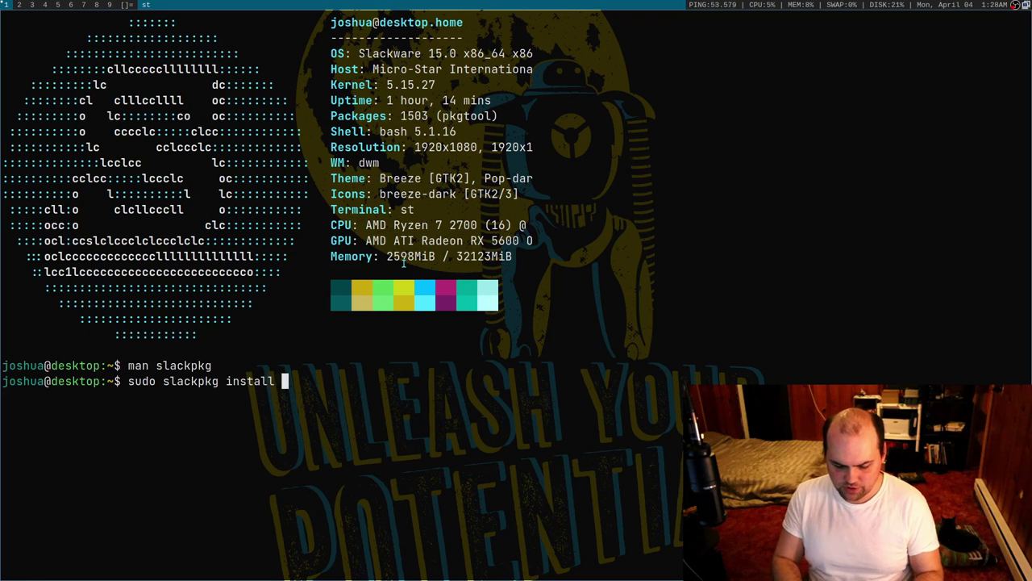
text(chromium)
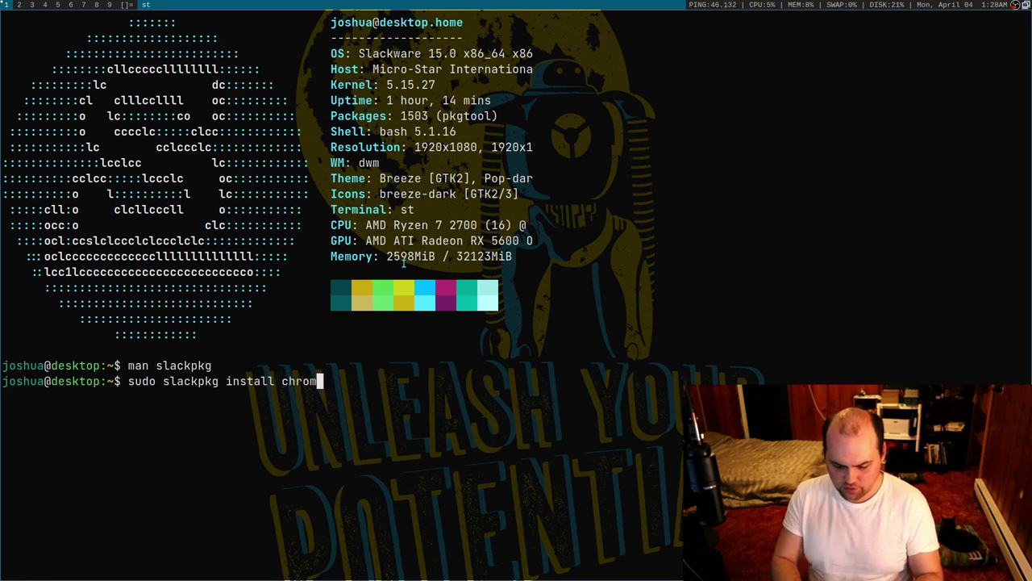
key(Return)
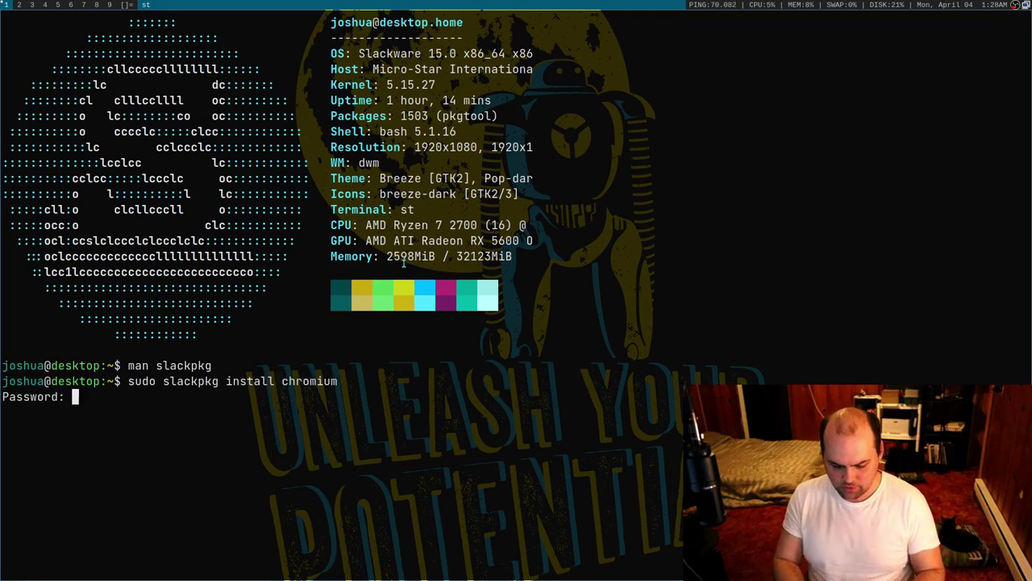
key(Return)
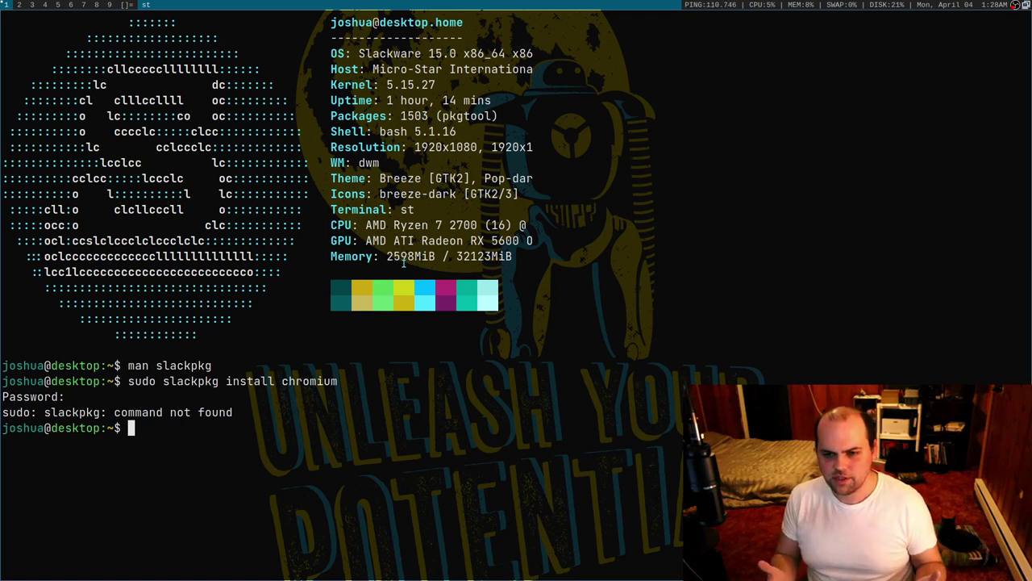
Locate slackpkg with which and sudo which, then start su to become root.
text(whic)
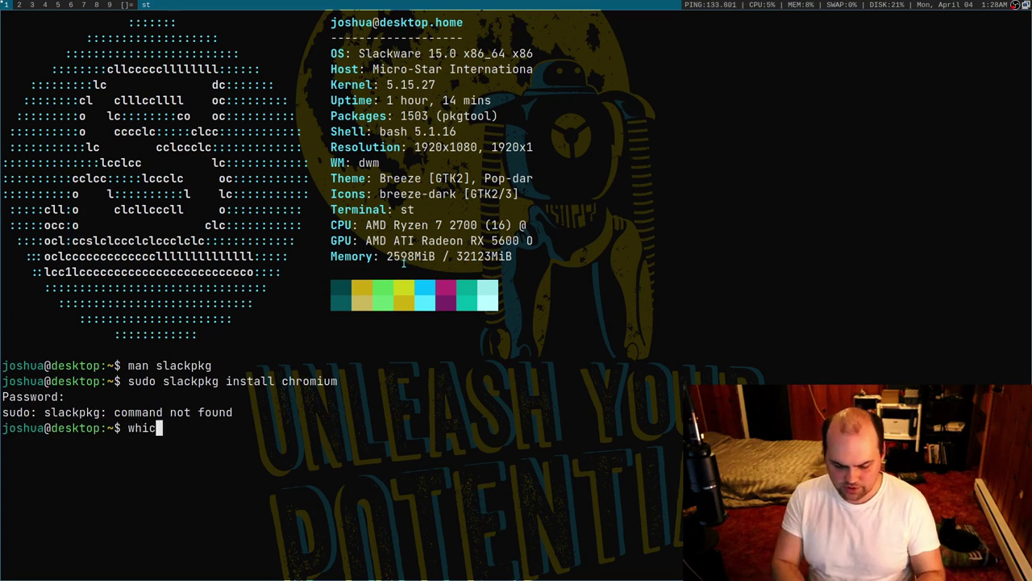
text(h )
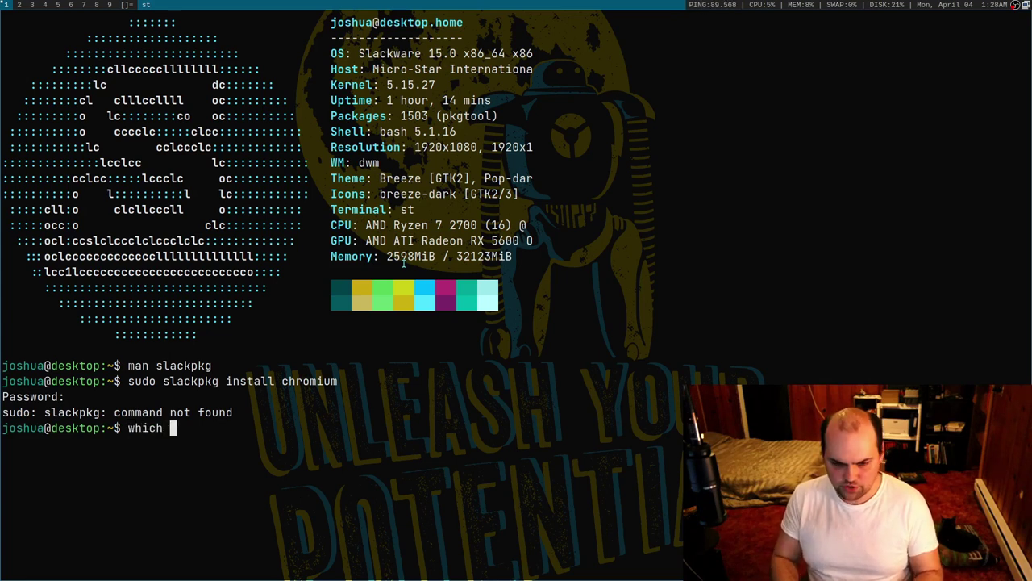
text(slackp)
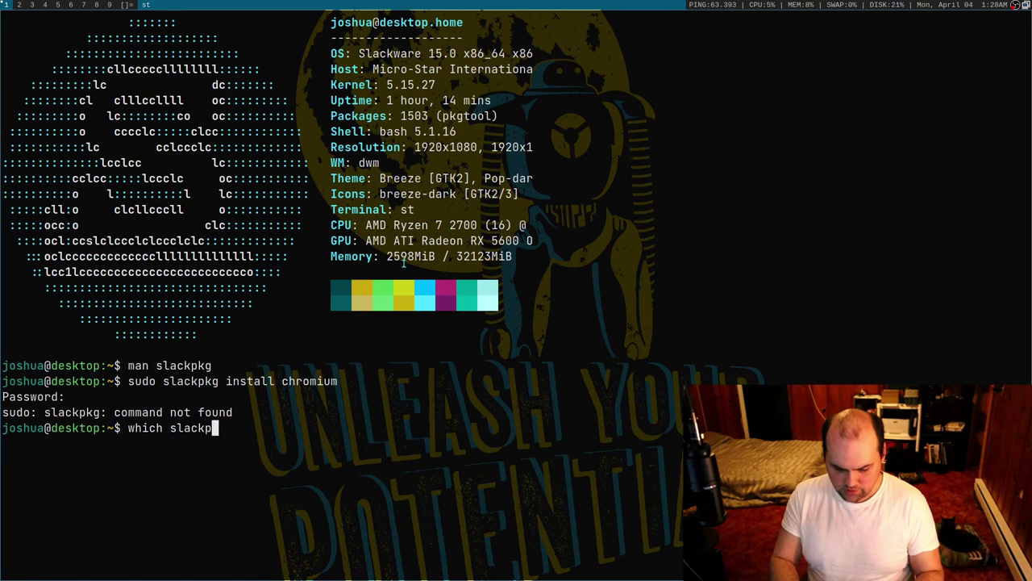
text(kg)
key(Return)
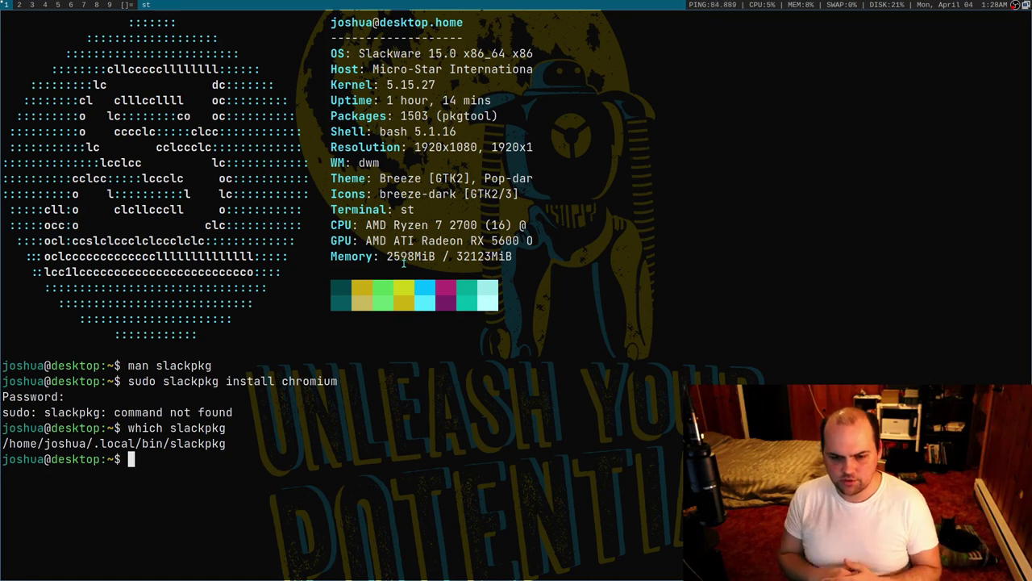
key(Up)
key(Home)
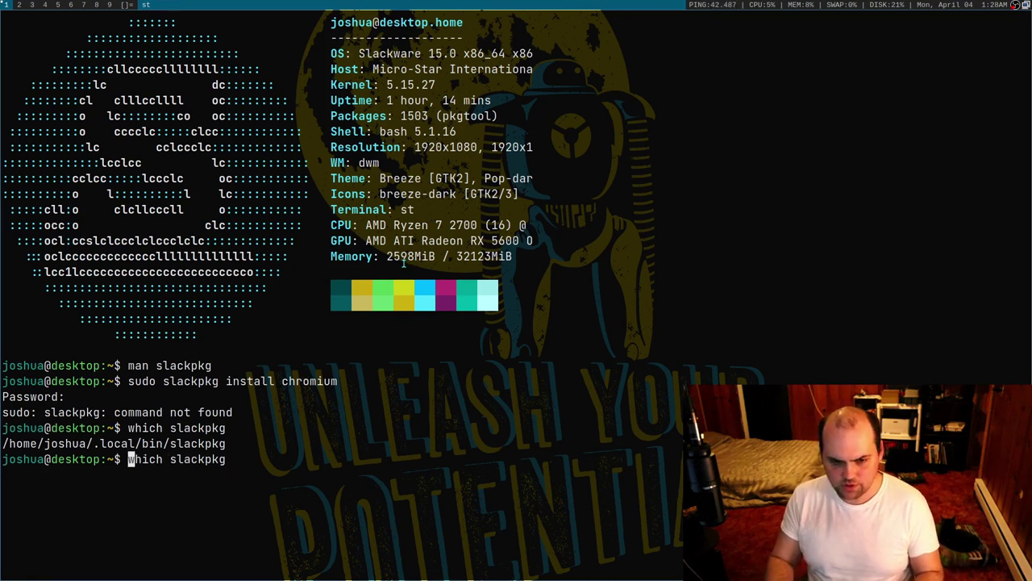
text(sudo)
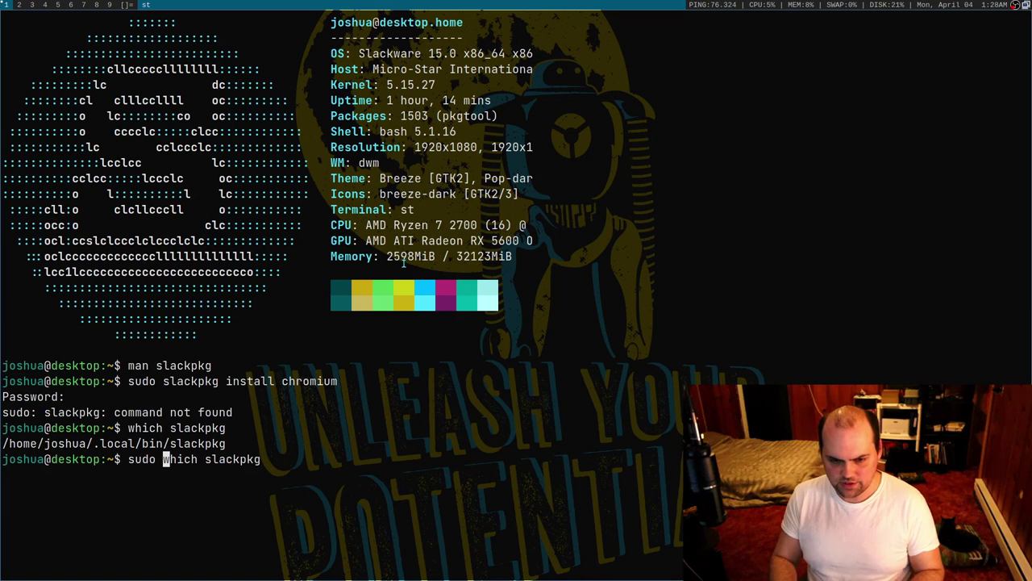
key(Return)
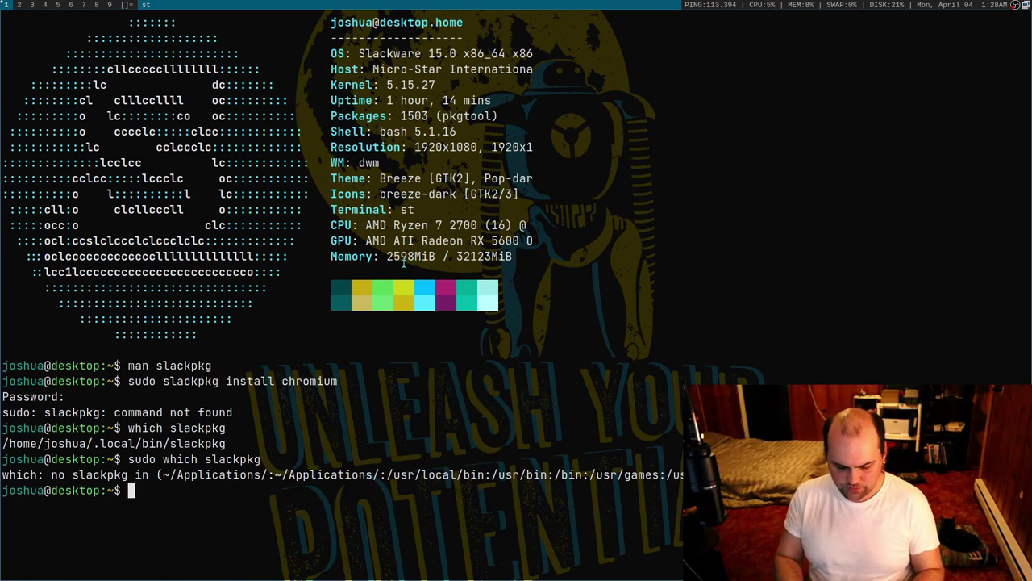
text(su)
key(Return)
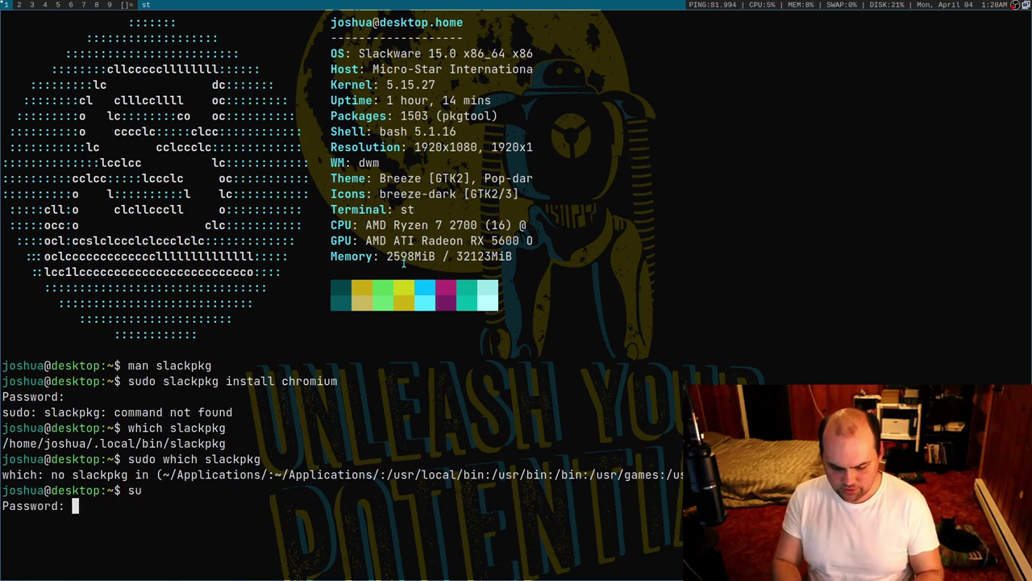
Enter the root password and confirm slackpkg is at /usr/sbin/slackpkg.
key(Return)
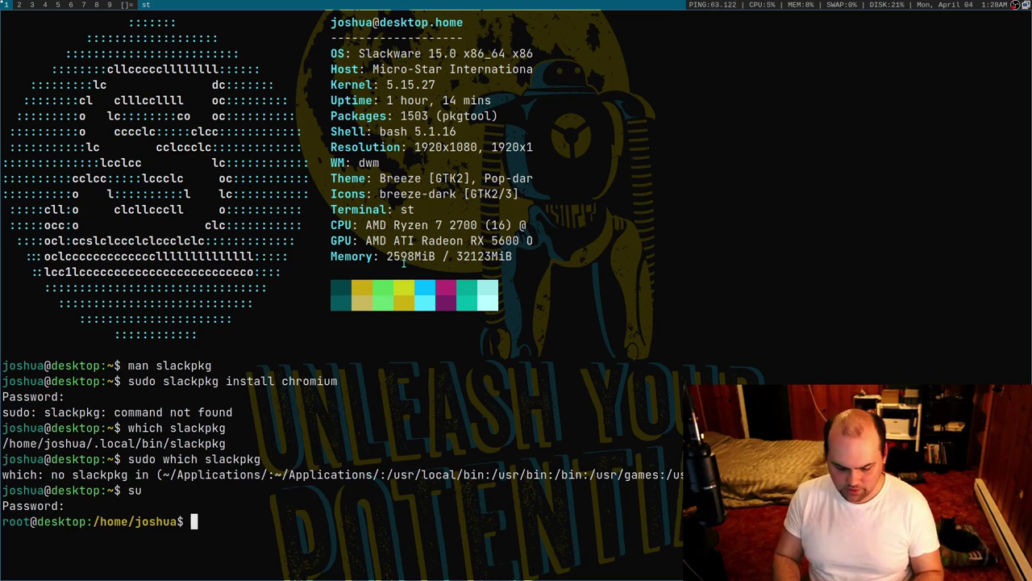
text(which slac)
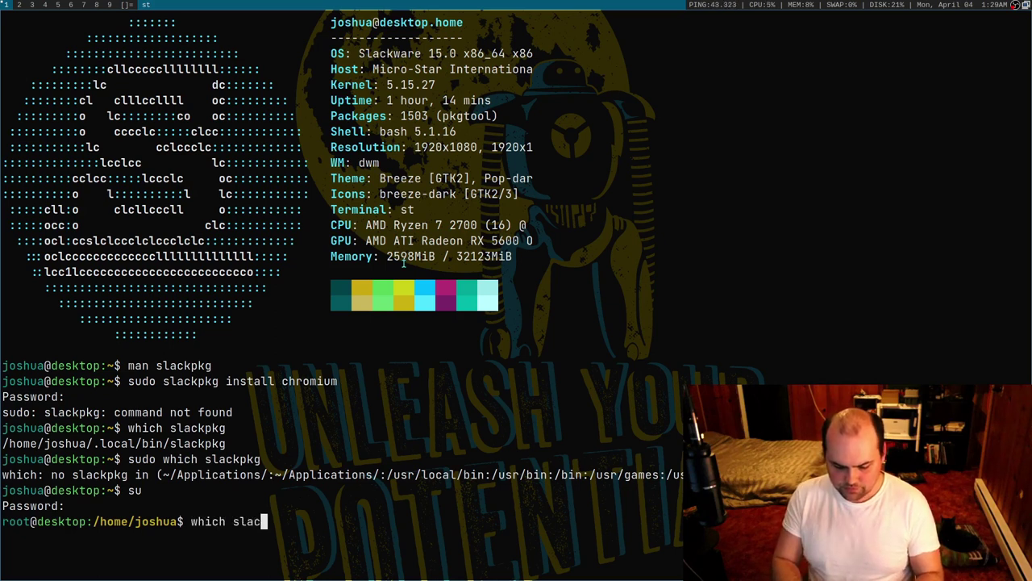
text(kpkg)
key(Return)
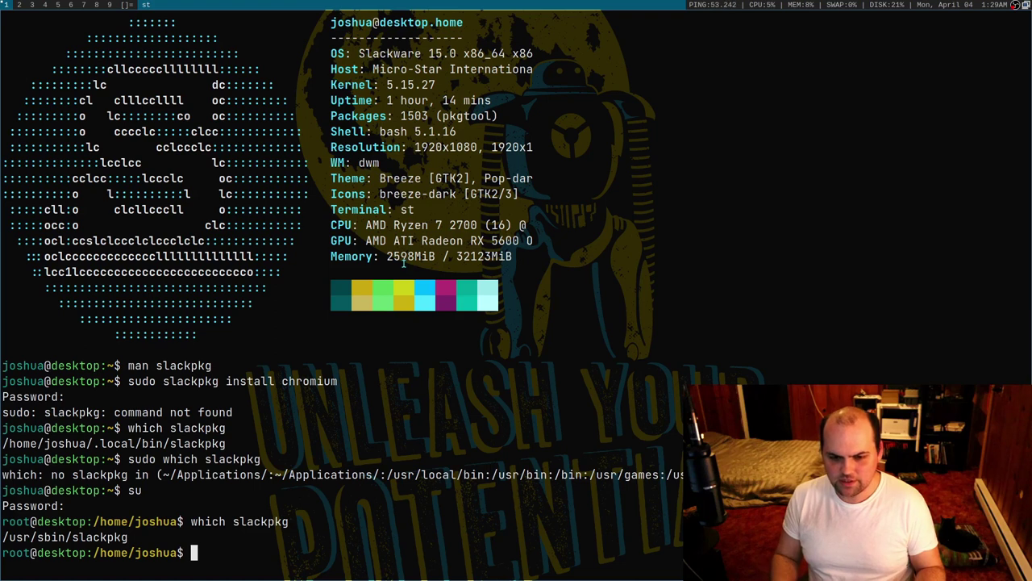
Run slackpkg install chromium, which finds no matching packages, then exit the root shell.
text(slackpkg)
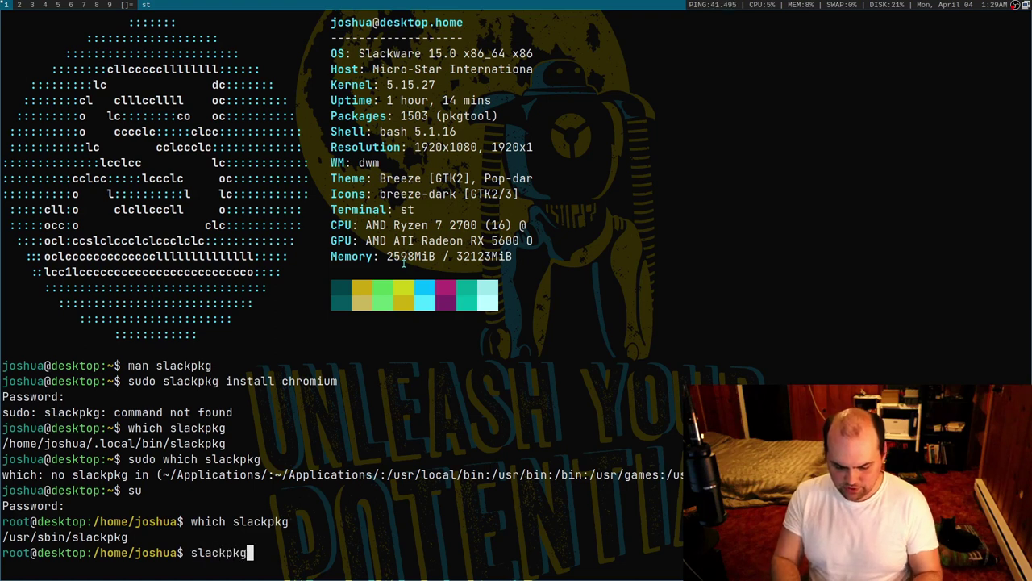
text( install chro)
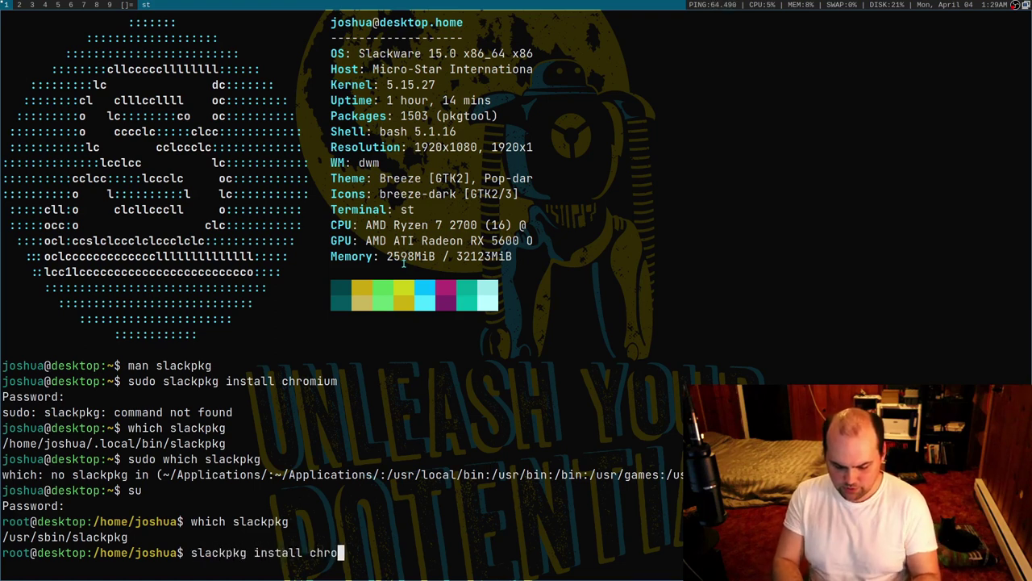
text(mium)
key(Return)
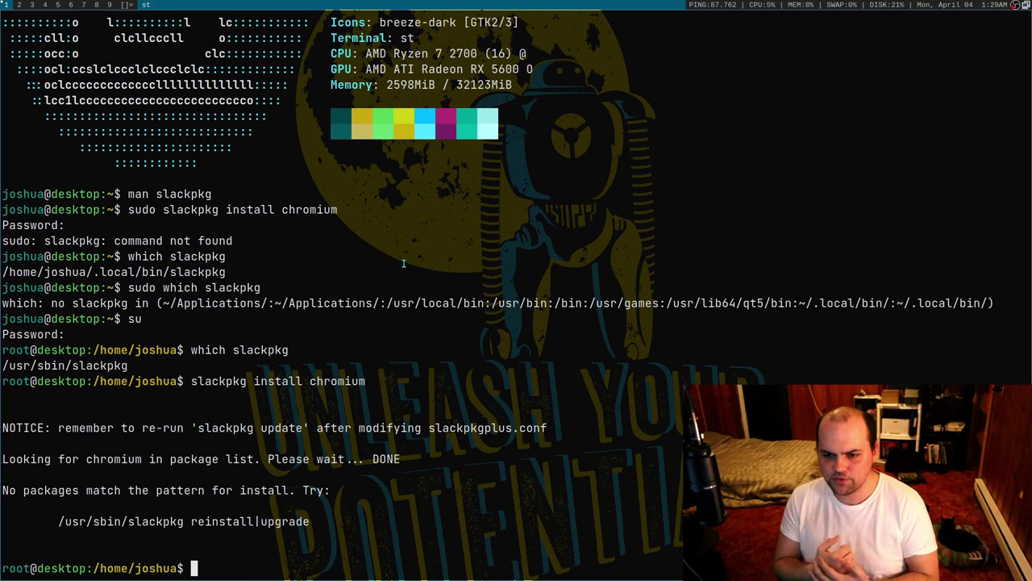
key(ctrl+d)
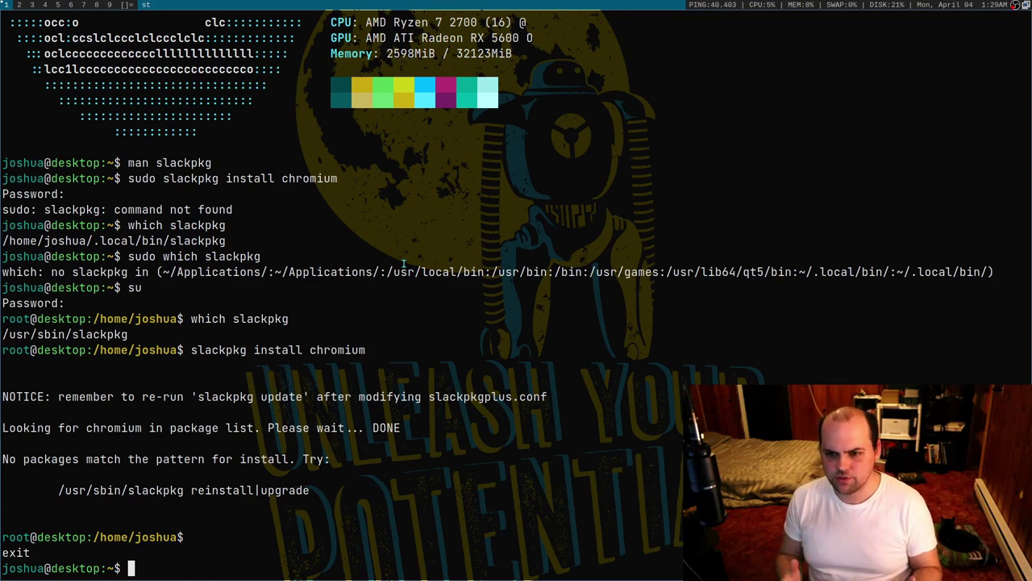
Mark the pkgtool label in the neofetch output, then become root again with su.
scroll(404, 263, up, 6)
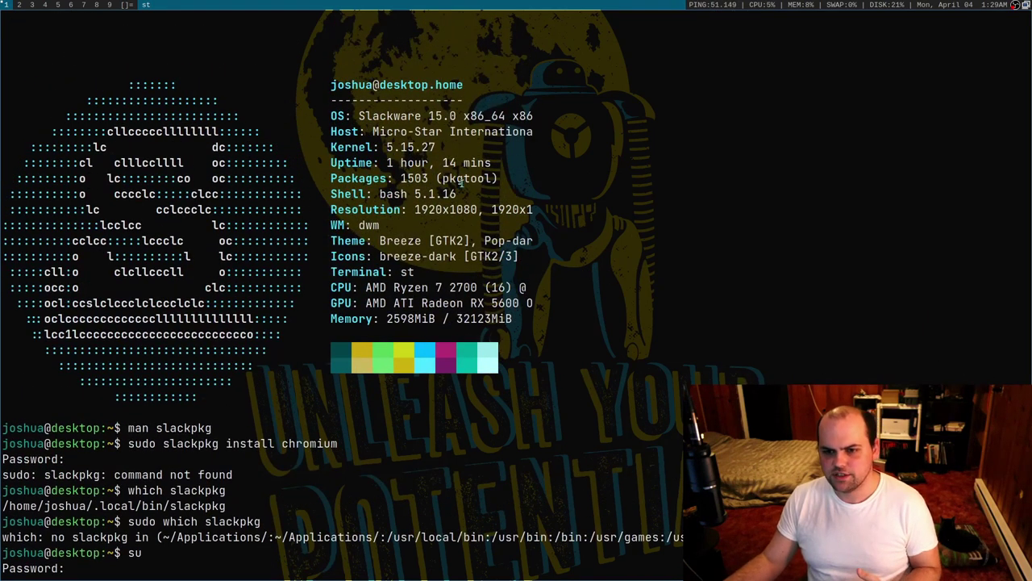
double_click(461, 182)
scroll(460, 339, down, 6)
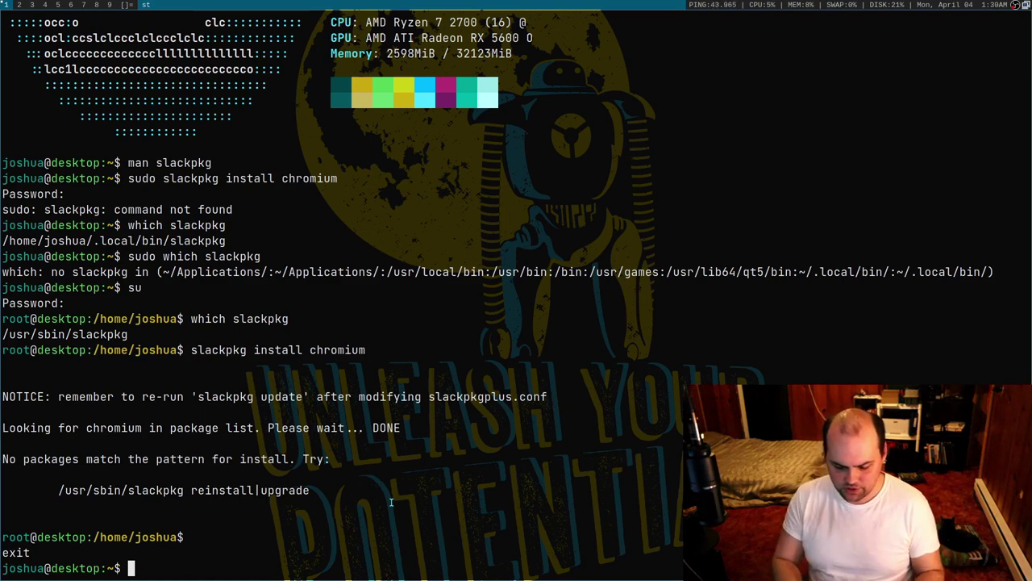
text(sud)
key(BackSpace)
key(BackSpace)
key(BackSpace)
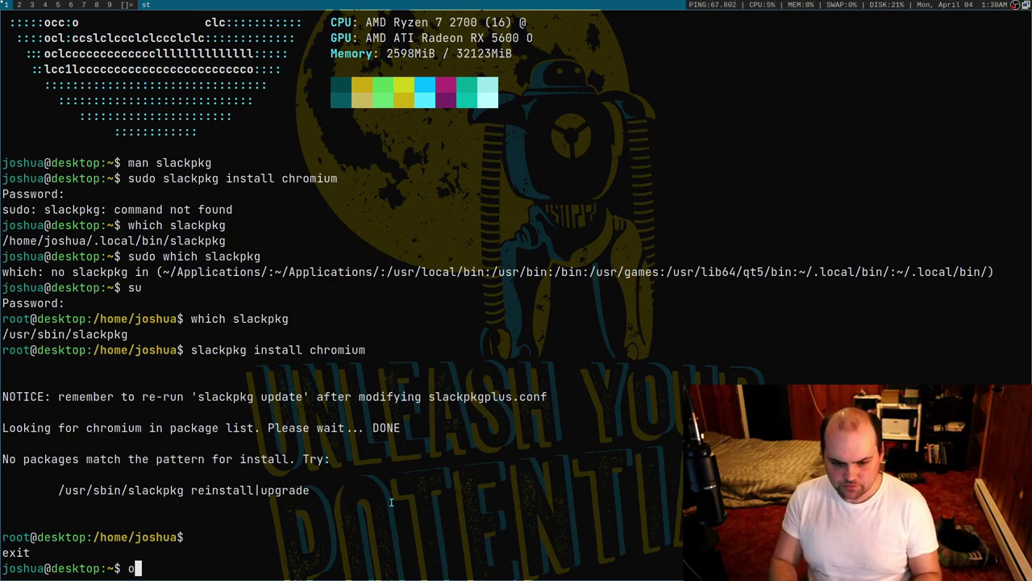
text(su)
key(Return)
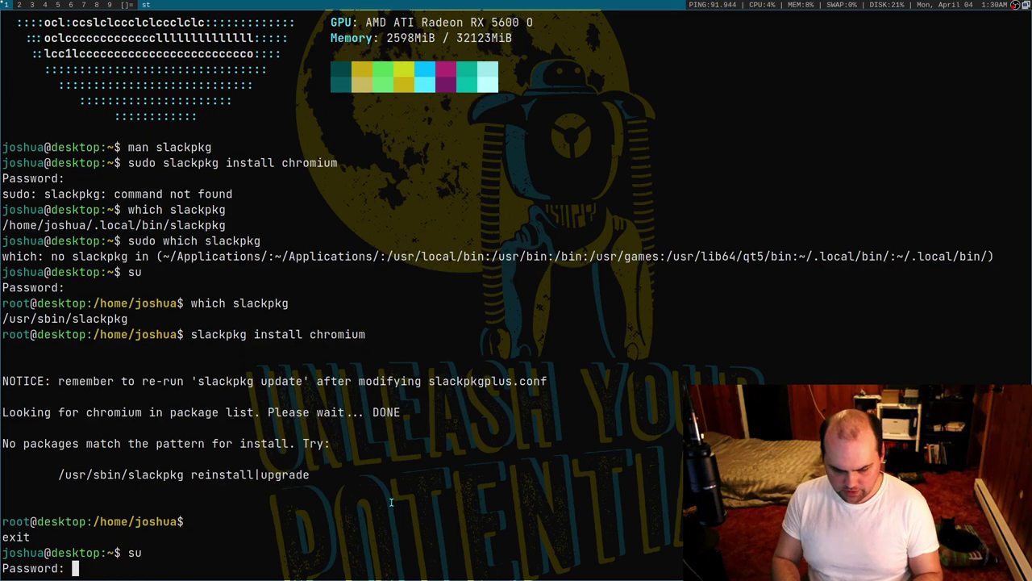
key(Return)
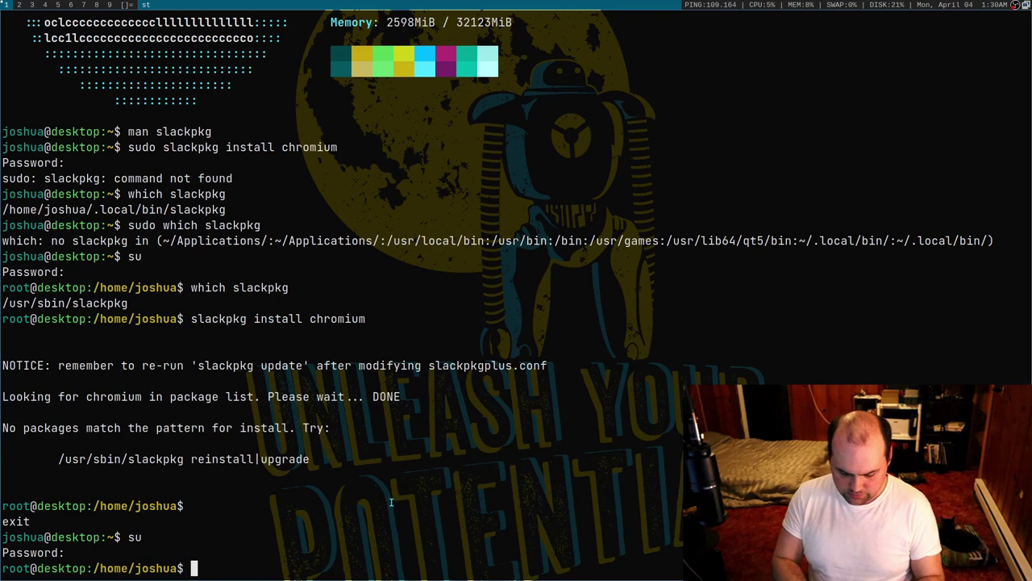
Run man sbotools, which reports no manual entry.
text(sbo)
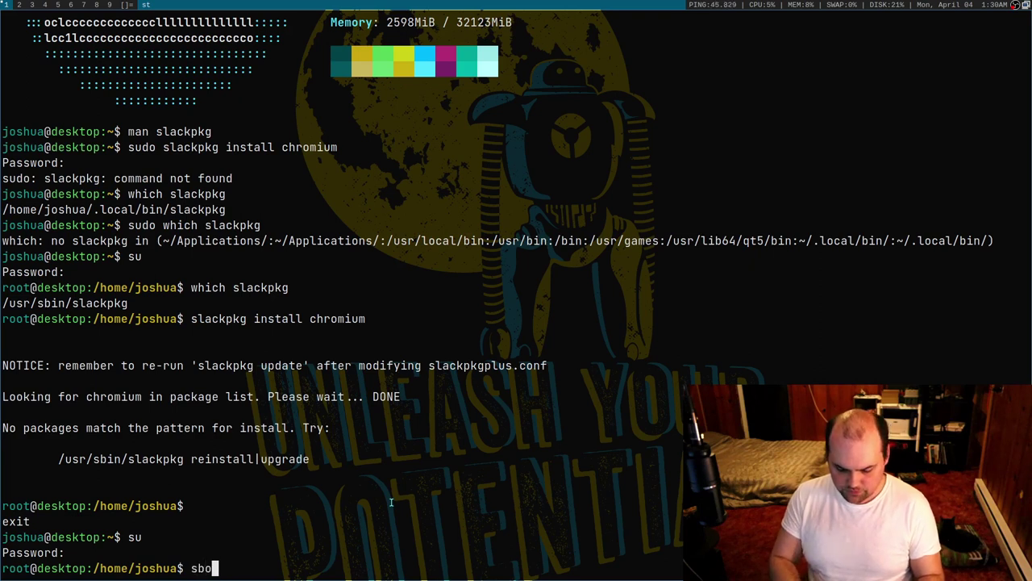
text(install)
key(BackSpace)
key(BackSpace)
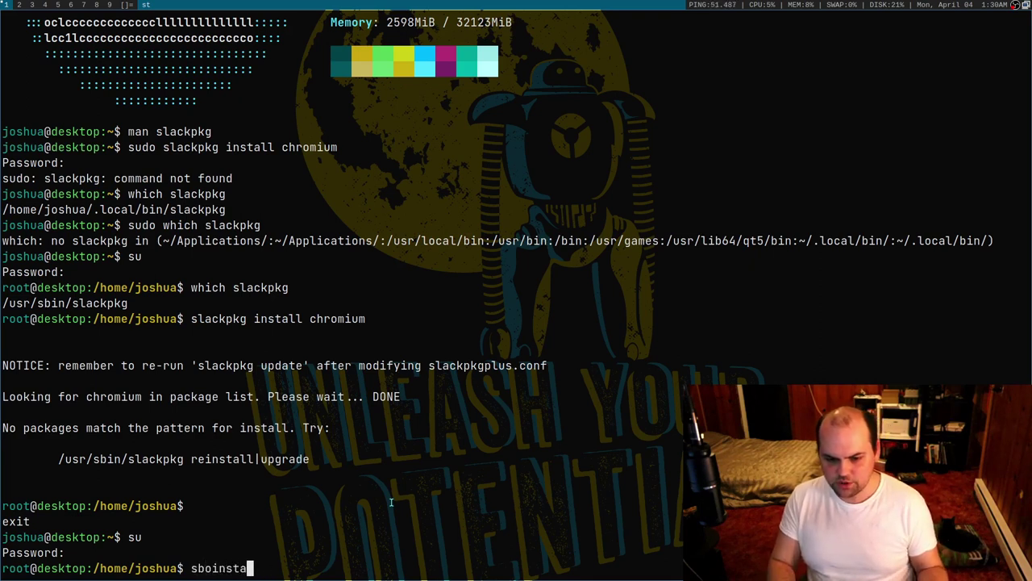
key(BackSpace)
key(BackSpace)
key(BackSpace)
key(BackSpace)
key(BackSpace)
text(tools)
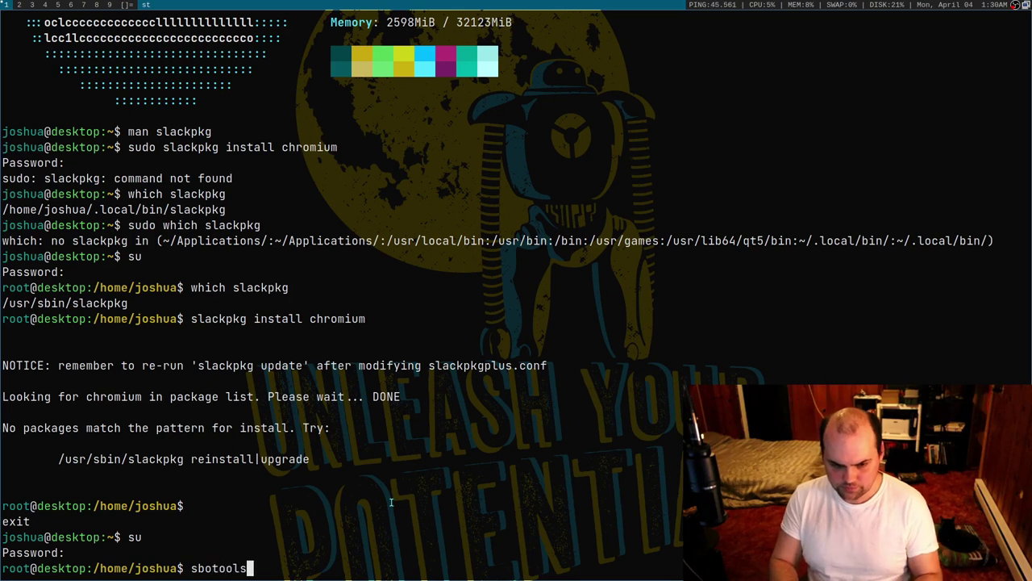
key(ctrl+a)
text(man)
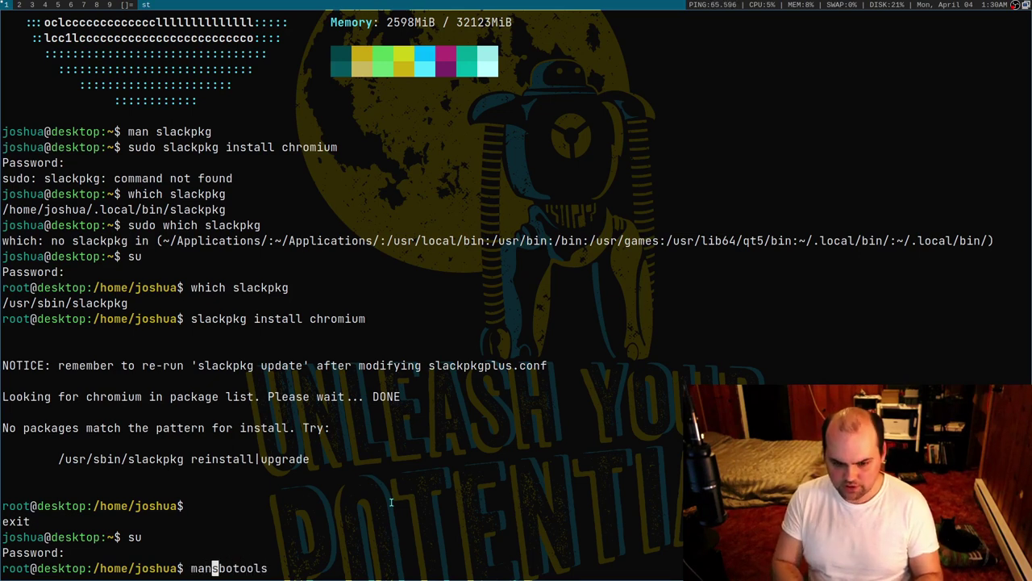
key(Return)
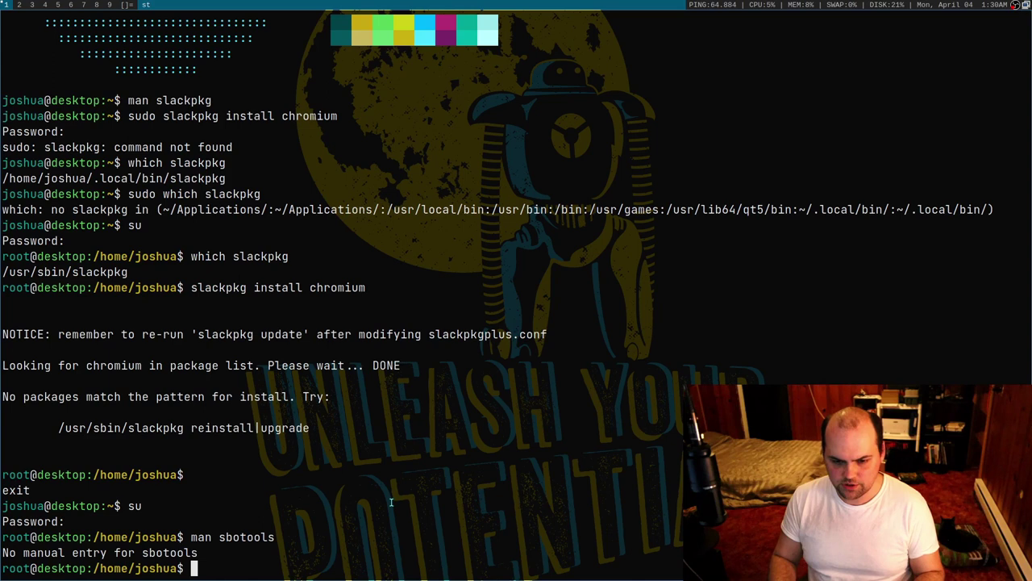
List the available sbo commands by tab-completing sbo, then abandon the sboupgrade line.
key(Up)
key(ctrl+a)
key(Delete)
key(Delete)
key(Delete)
key(Delete)
key(ctrl+e)
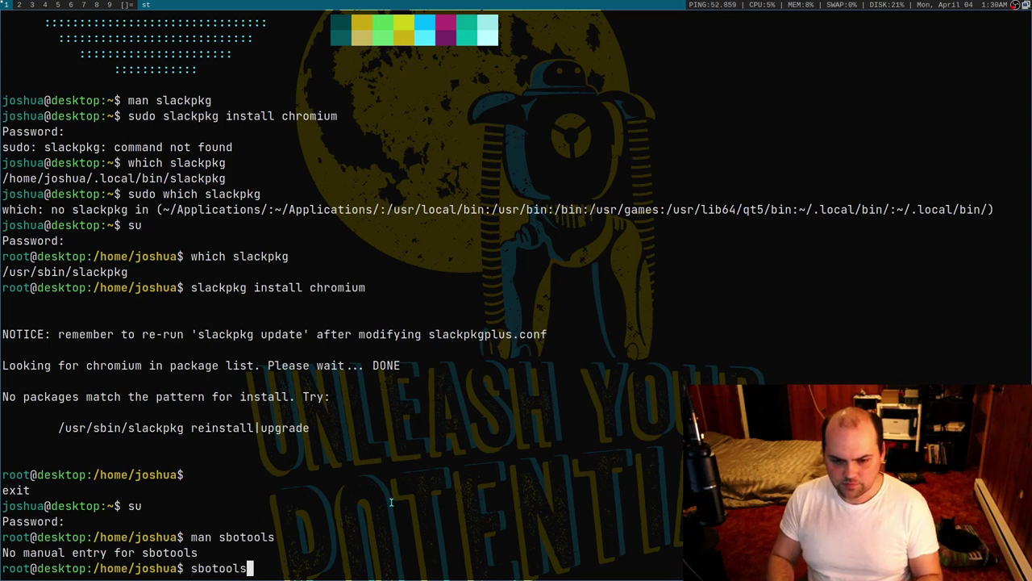
key(BackSpace)
key(BackSpace)
key(BackSpace)
key(BackSpace)
key(BackSpace)
key(Tab)
key(Tab)
key(Tab)
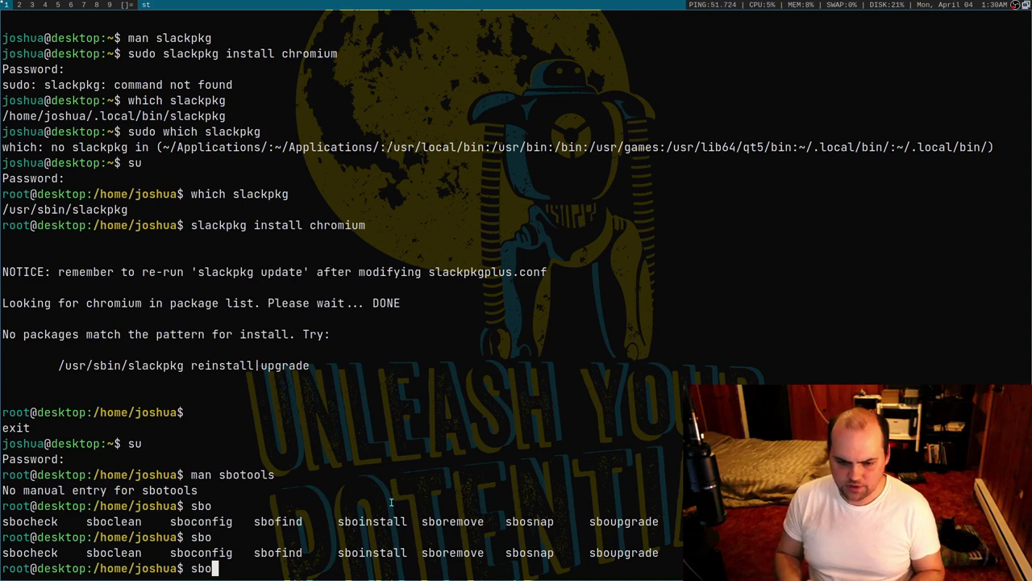
text(upgrade)
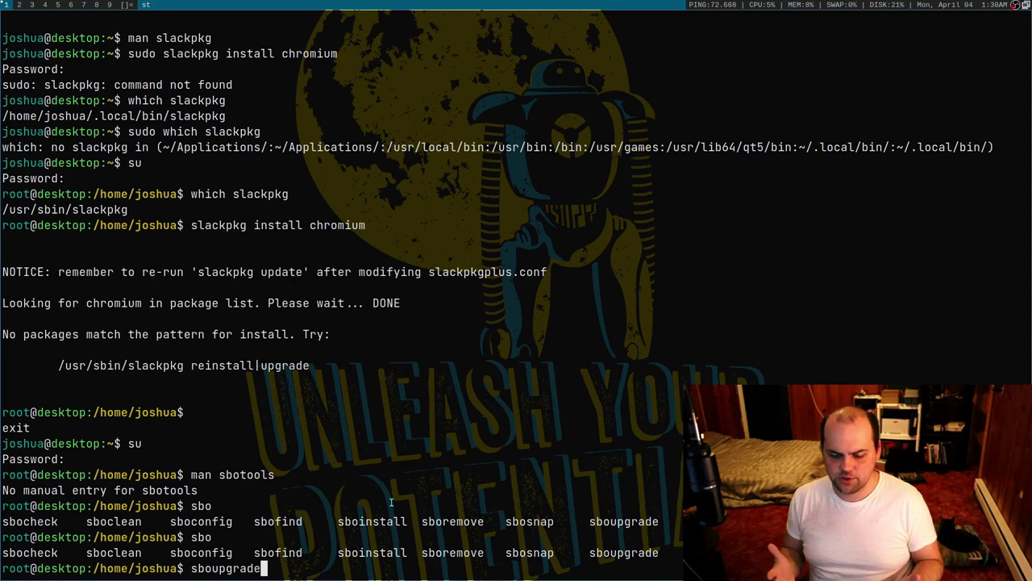
key(ctrl+c)
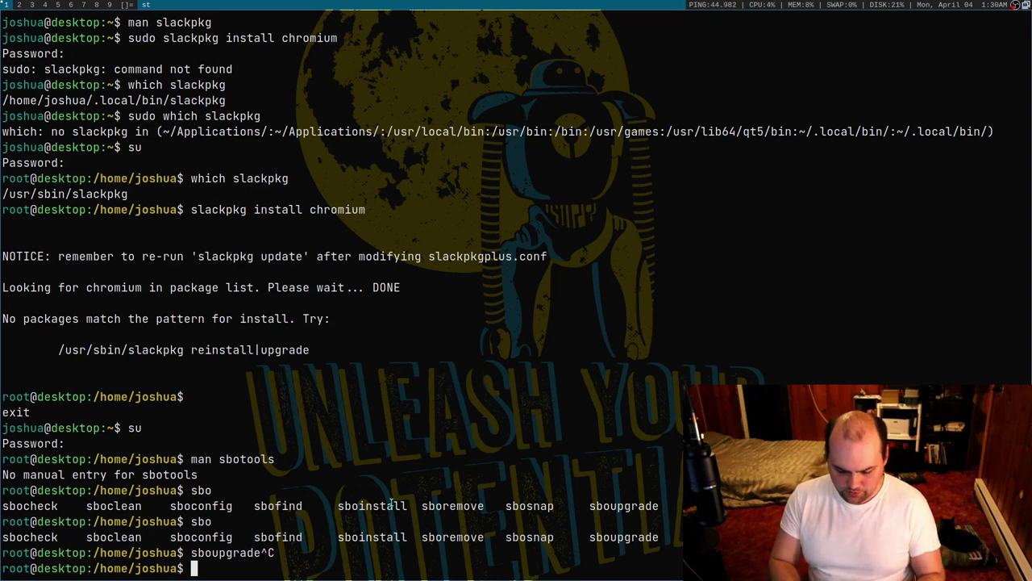
Run sboinstall for chromium, nautilus and gnome; each fails to find the package.
text(sboinstall chromi)
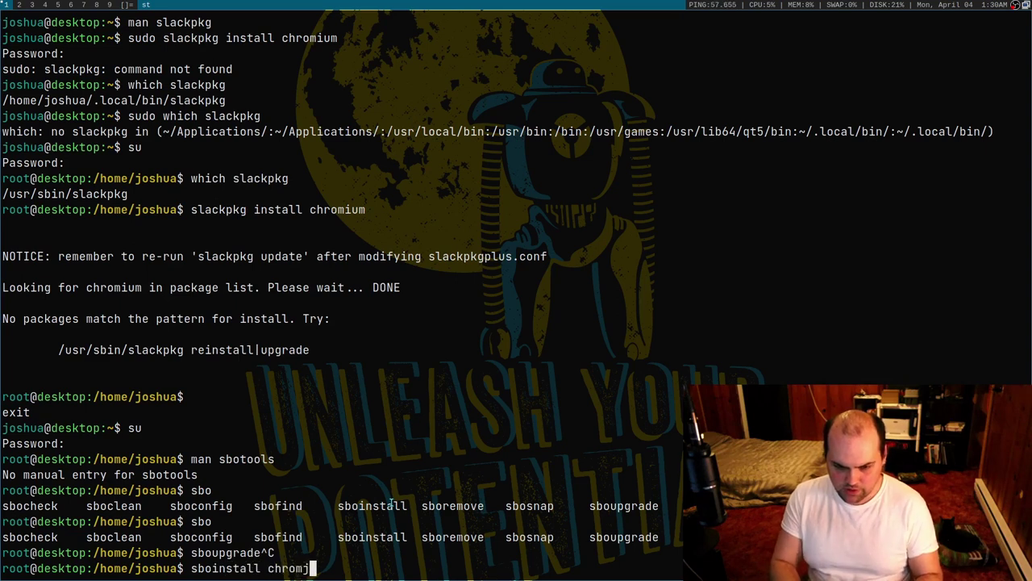
text(um)
key(Return)
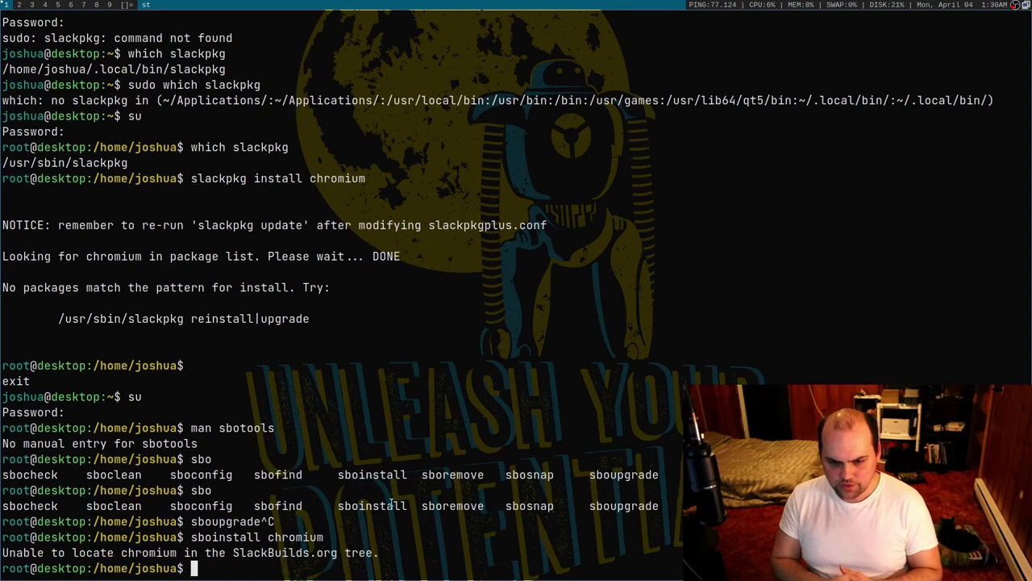
key(Up)
key(ctrl+w)
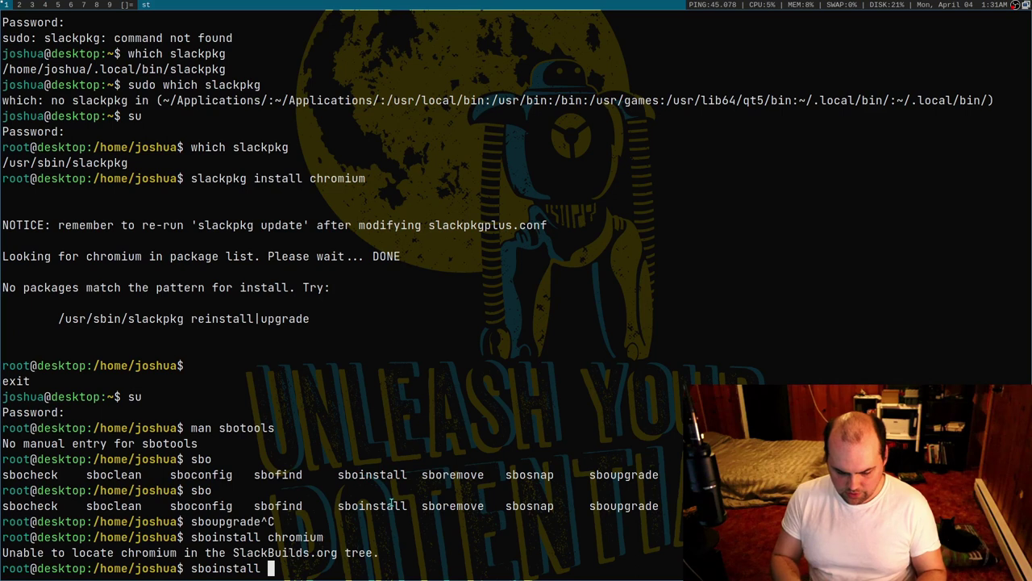
text(nautilus)
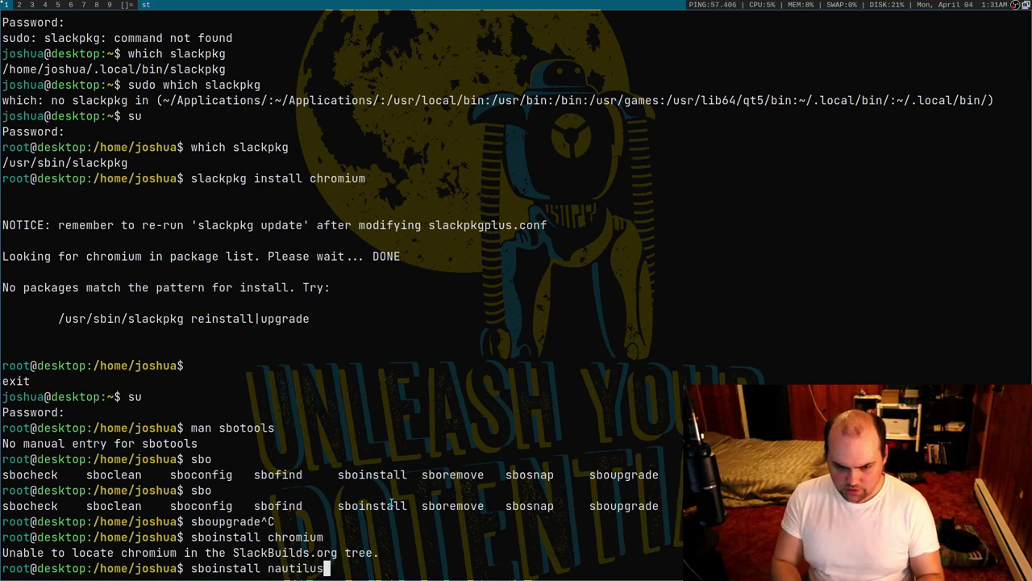
key(Return)
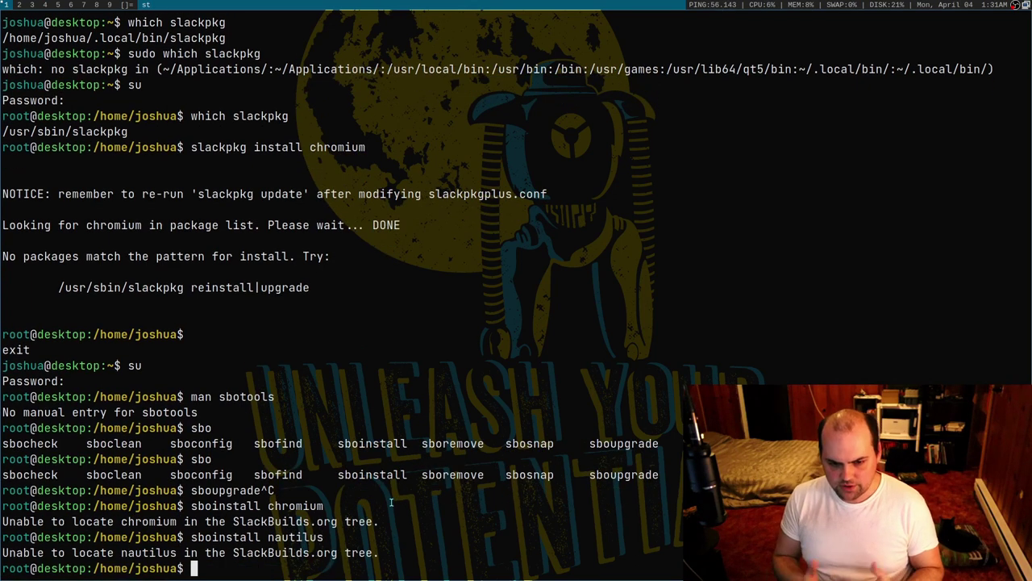
key(Up)
key(BackSpace)
key(BackSpace)
key(BackSpace)
key(BackSpace)
key(BackSpace)
key(BackSpace)
key(BackSpace)
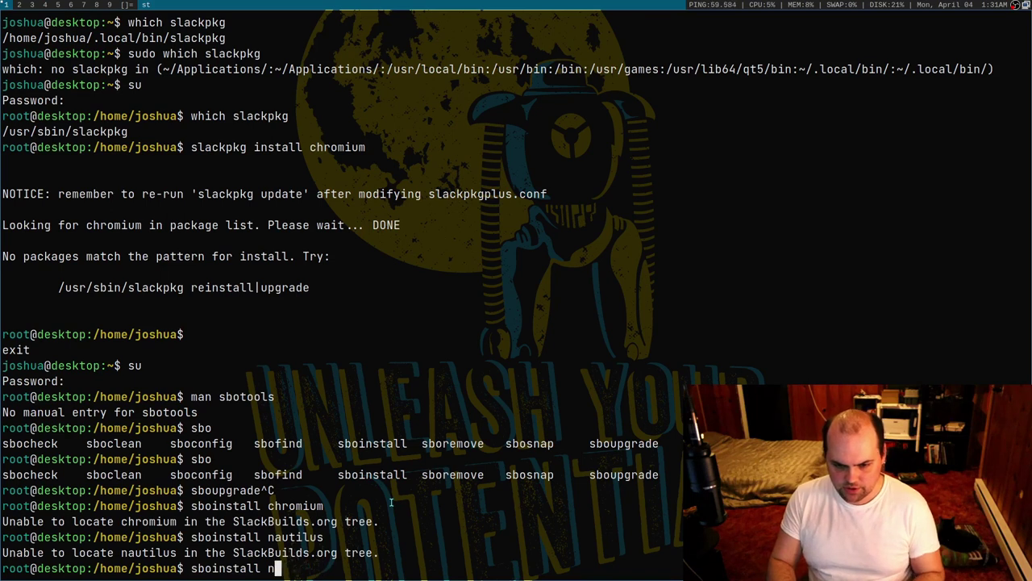
key(BackSpace)
text(gnome)
key(Return)
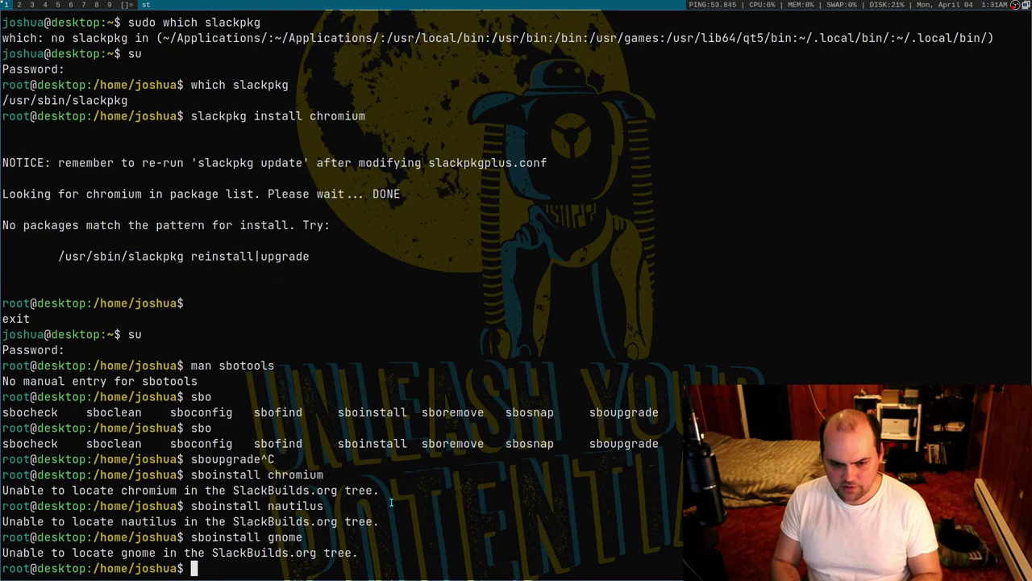
Cancel the unfinished sboinstall line and briefly select SlackBuilds.org in the gnome error.
key(Up)
key(BackSpace)
key(BackSpace)
key(BackSpace)
key(BackSpace)
key(BackSpace)
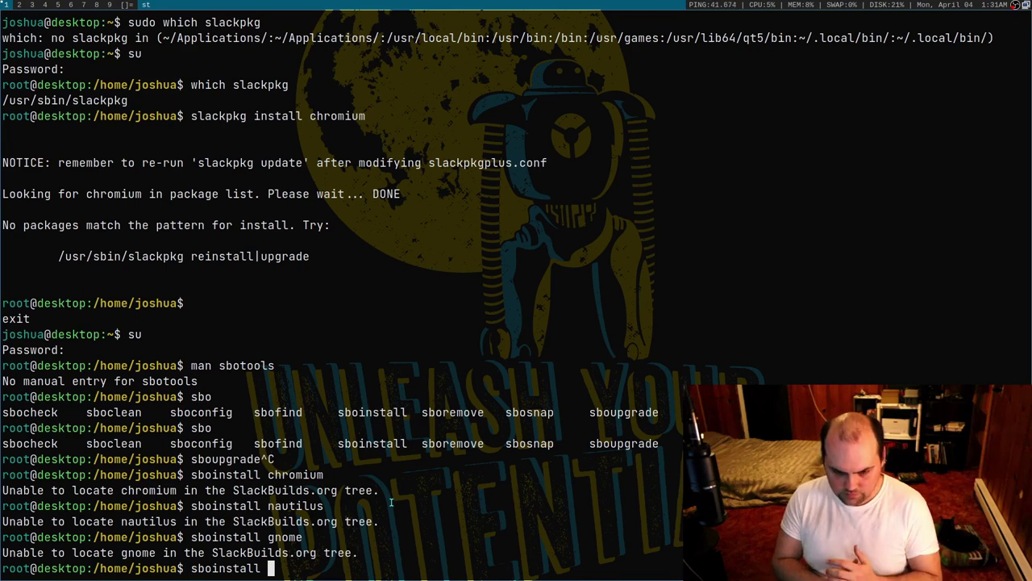
key(ctrl+c)
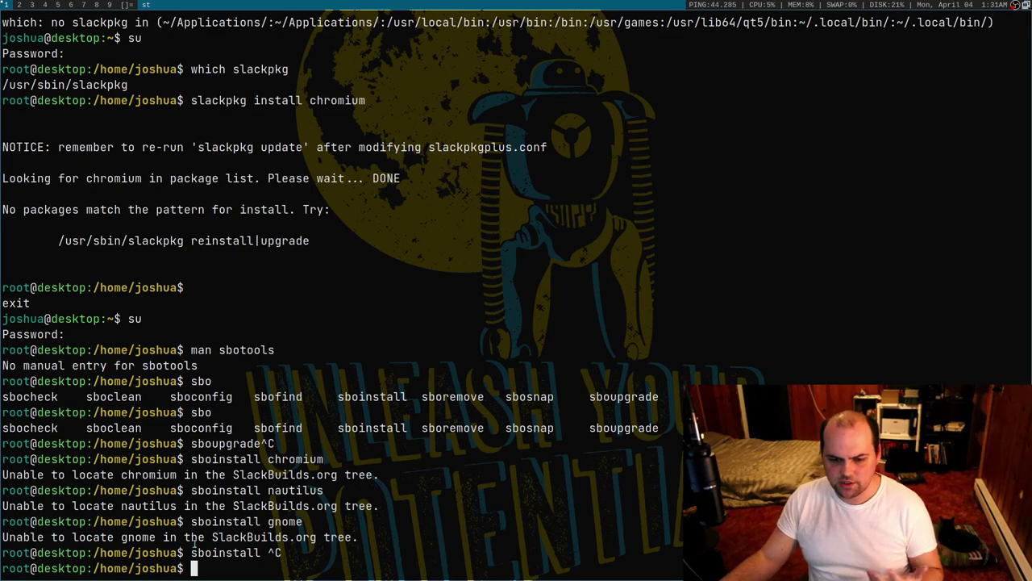
drag(213, 537, 321, 537)
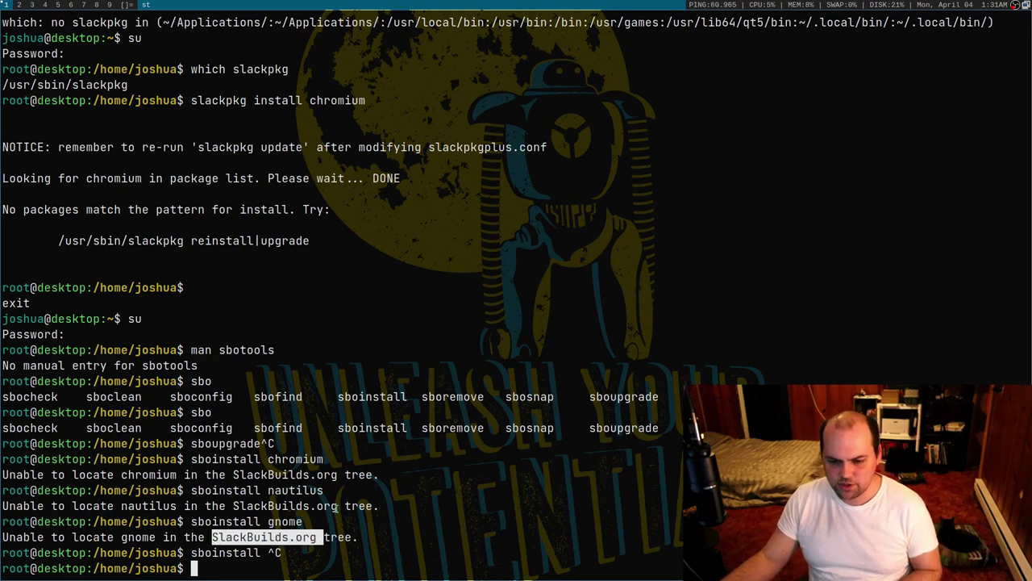
click(341, 438)
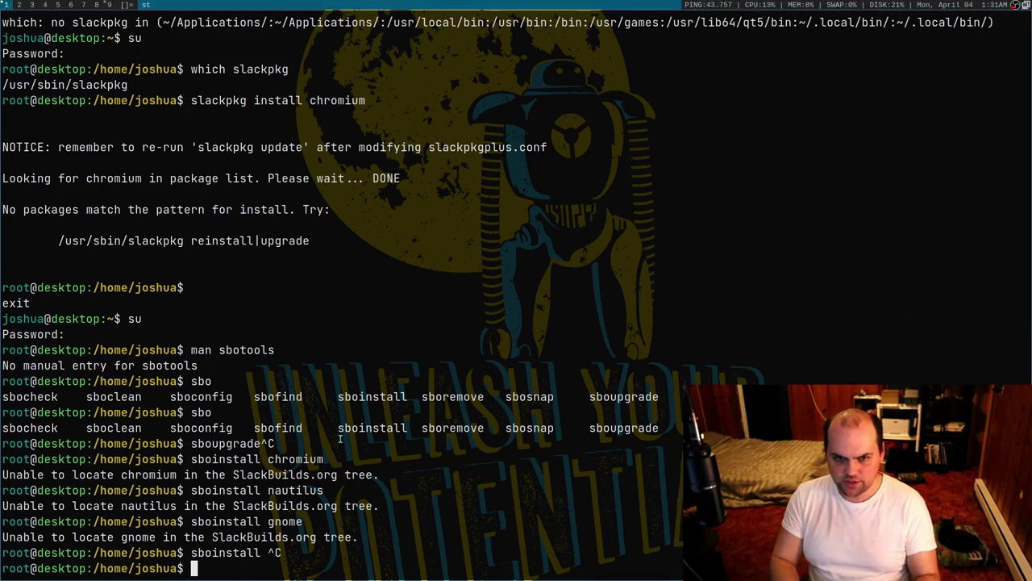
Switch to Firefox and load the slackbuilds.org homepage.
key(super+9)
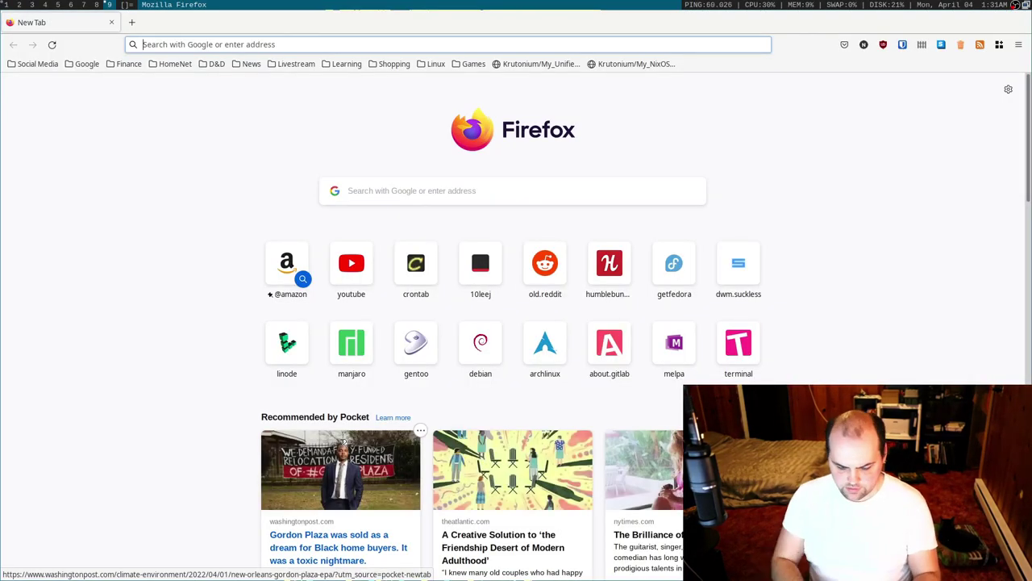
text(slackb)
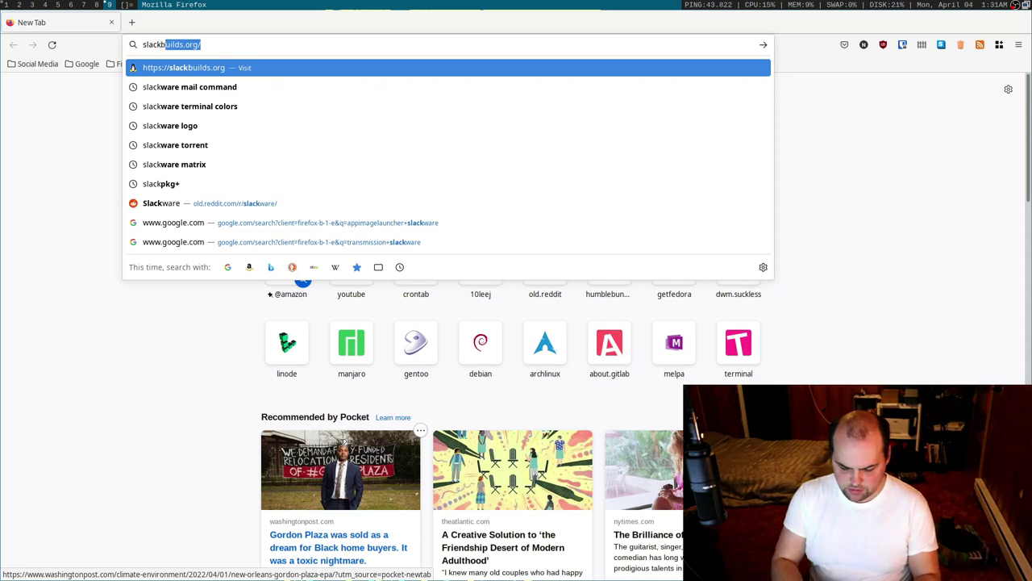
text(uilds.or)
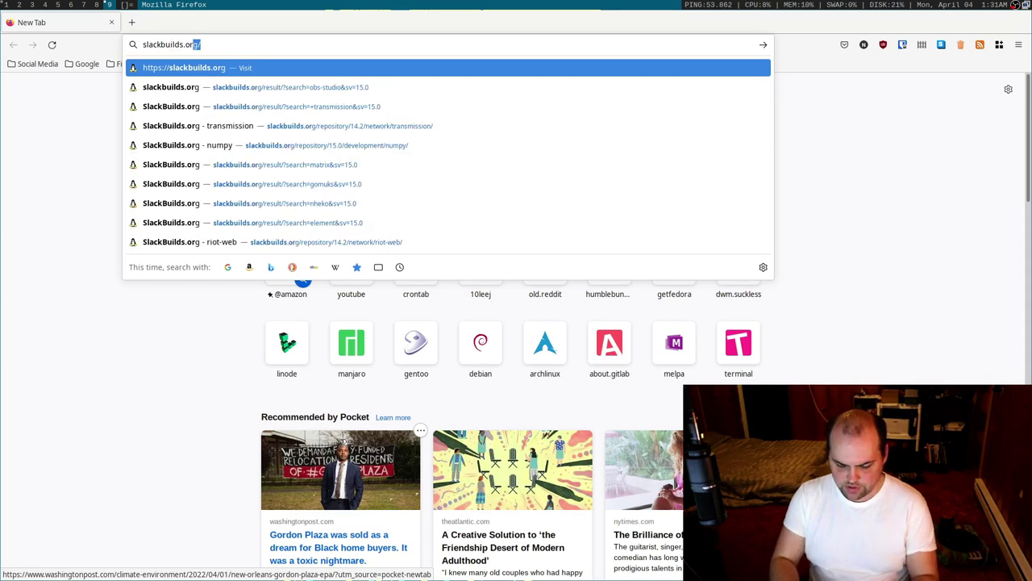
key(Return)
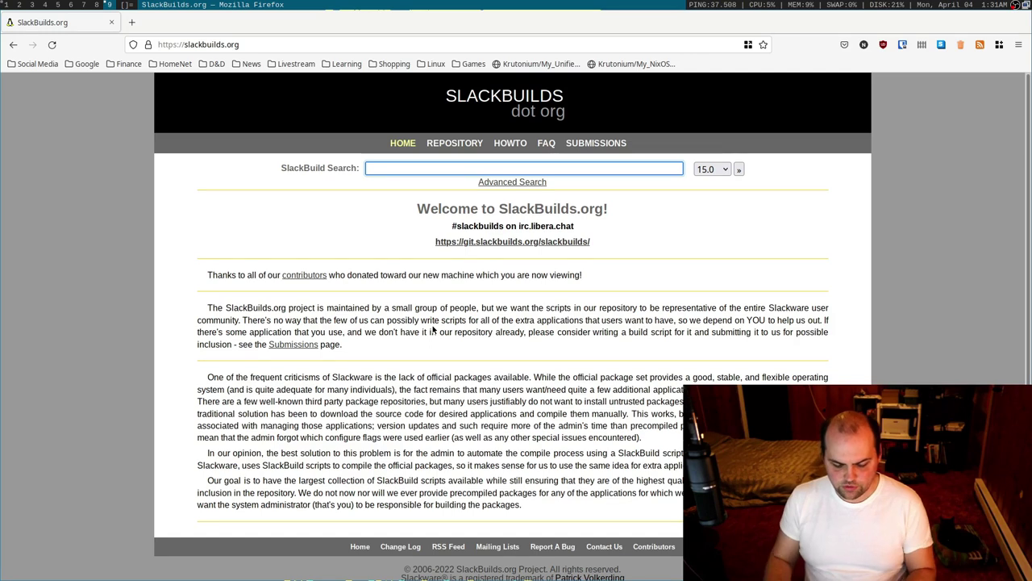
Search Google for 'slackware packages' in a new tab.
key(ctrl+t)
text(s)
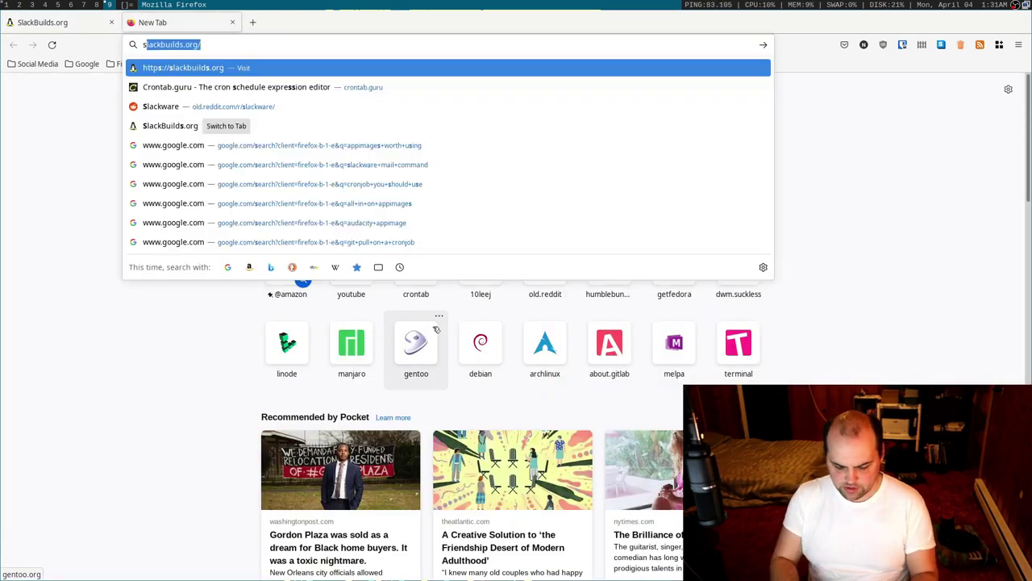
text(lack)
key(BackSpace)
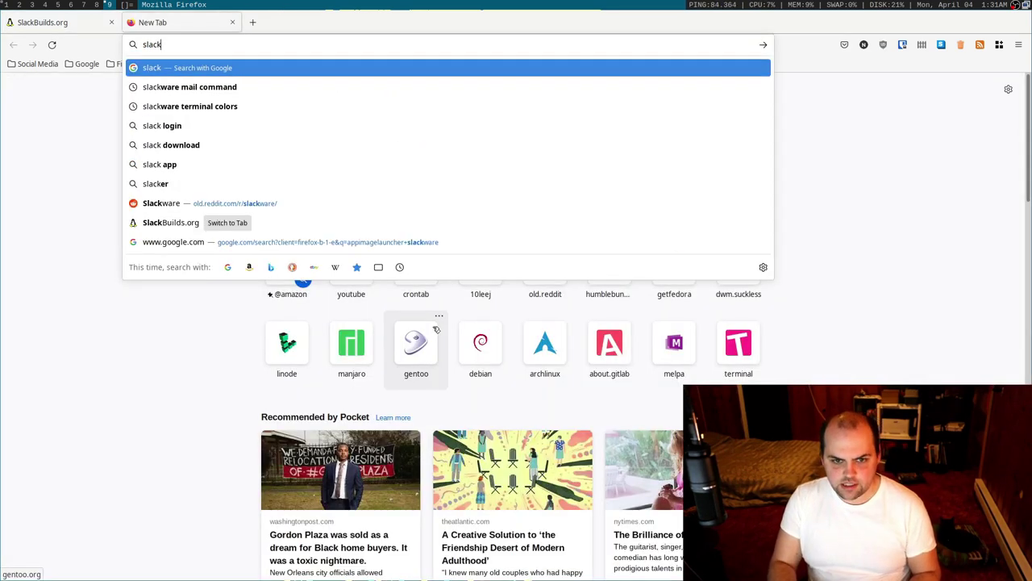
text(ware)
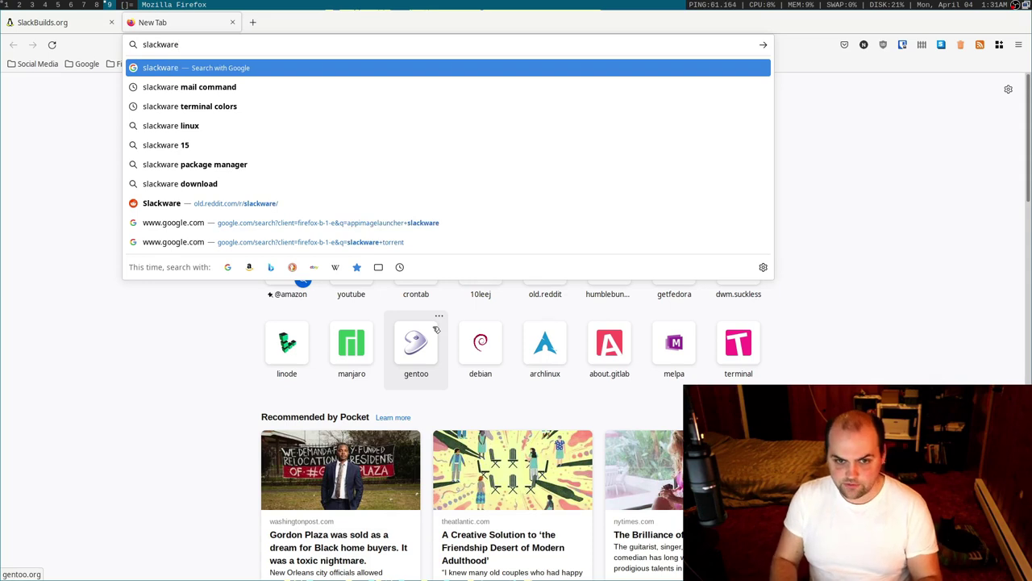
text( package)
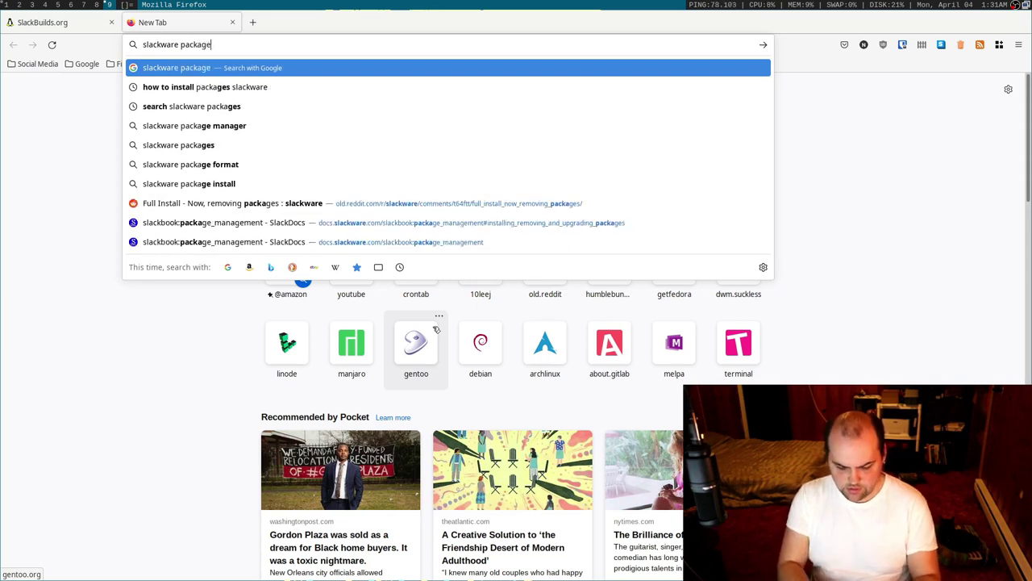
text(s)
key(Return)
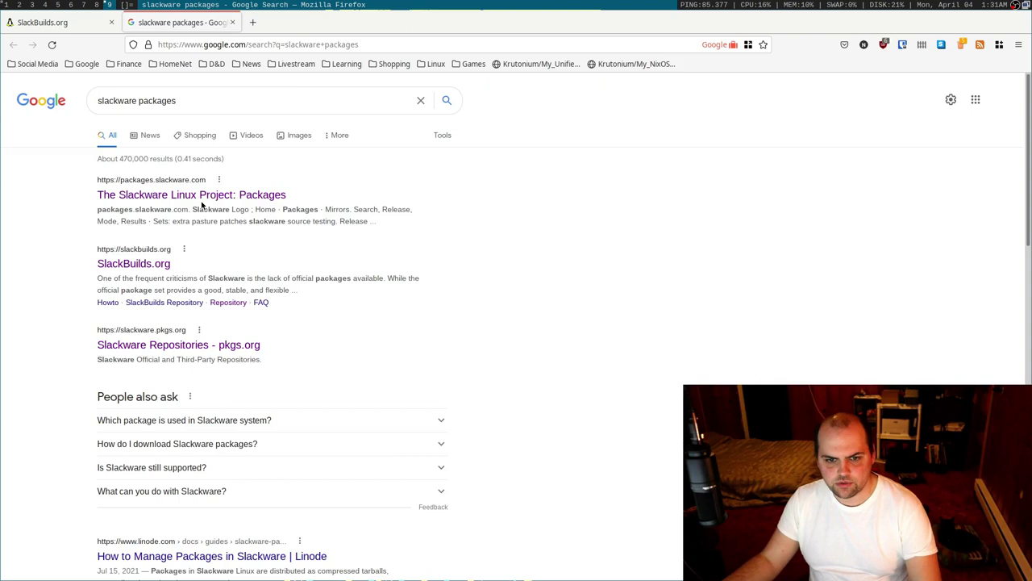
Open packages.slackware.com in a new tab, close the Google tab, and glance at the Slackware 15.0 listing.
middle_click(202, 198)
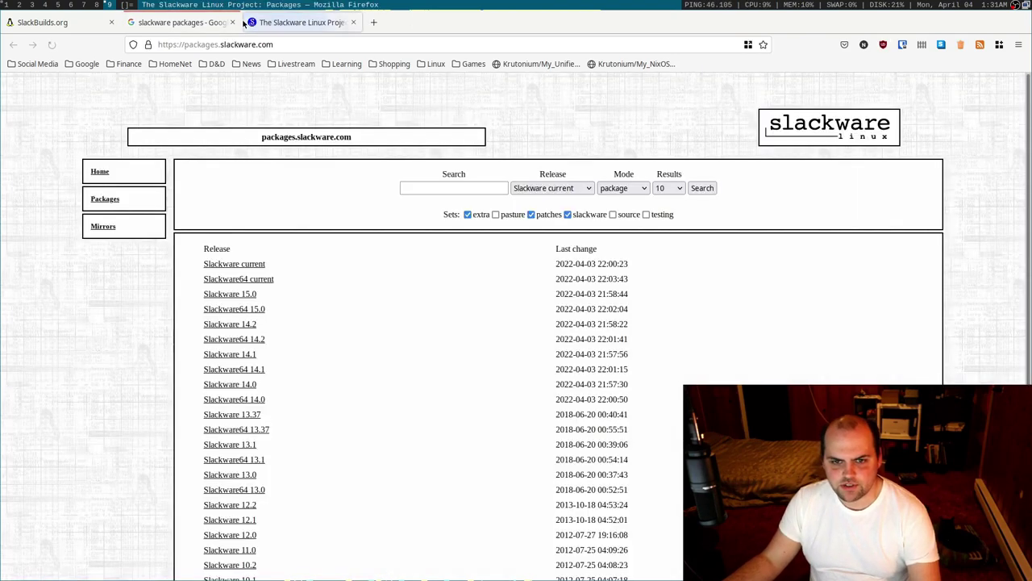
click(233, 22)
scroll(431, 304, down, 3)
scroll(272, 311, up, 3)
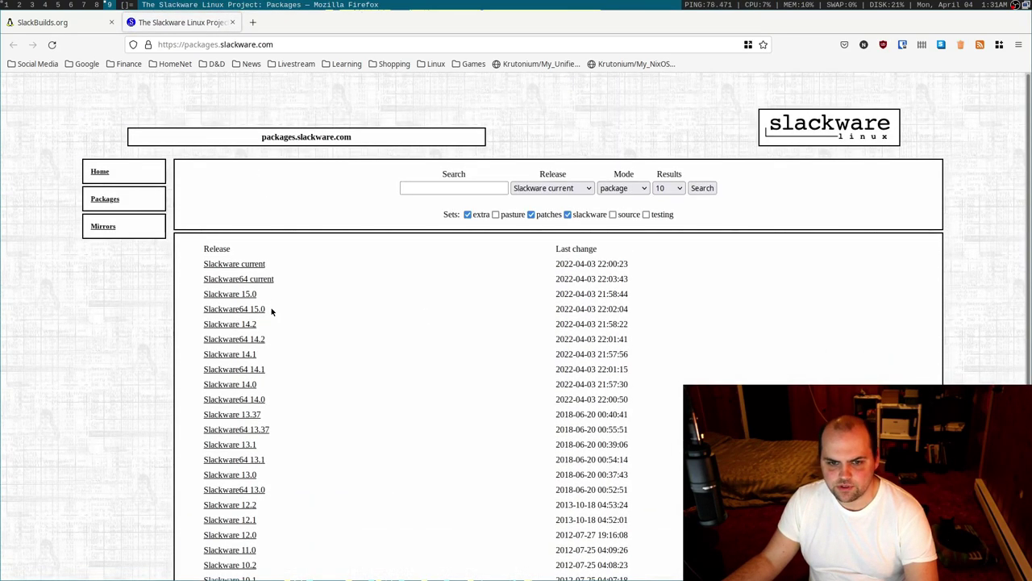
click(248, 296)
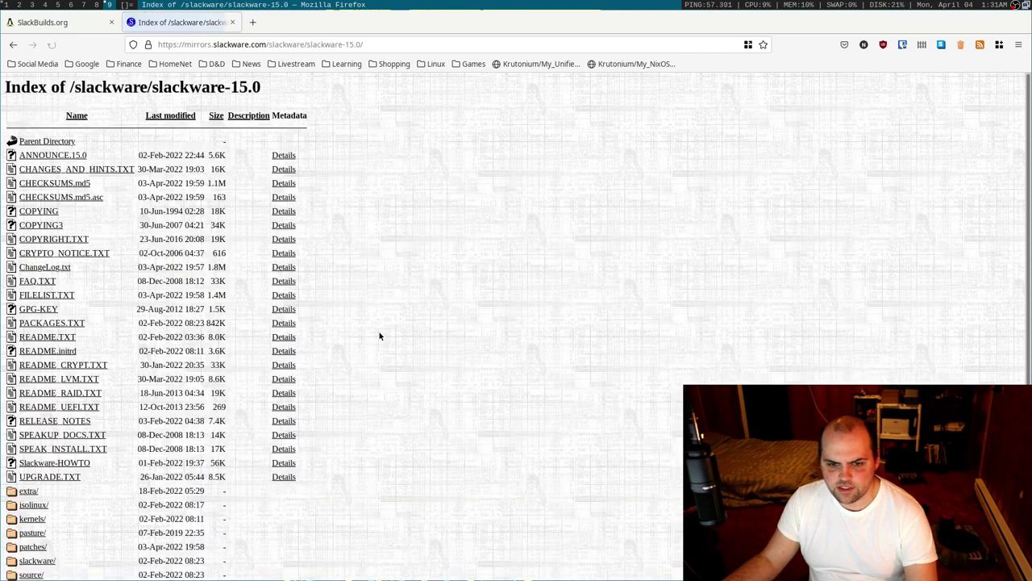
scroll(445, 383, down, 2)
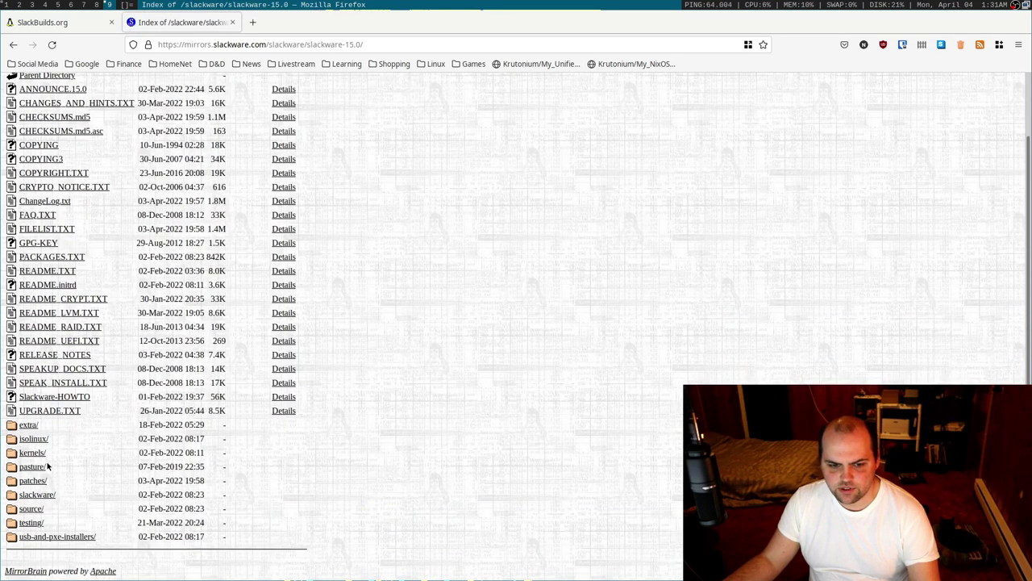
key(alt+Left)
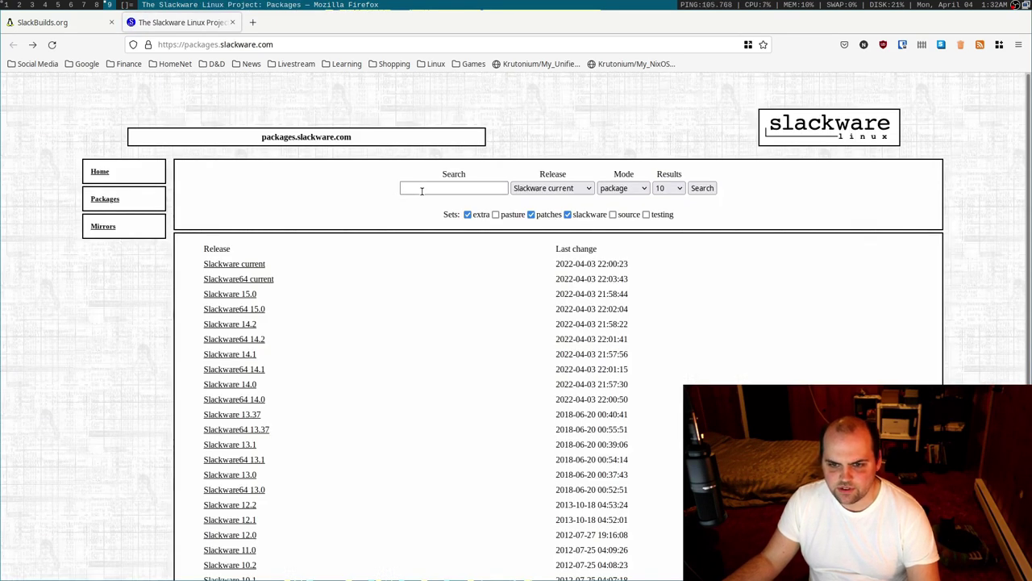
Search packages for thunar, view its 4.16.10 xfce details, go back, and return to the terminal.
click(421, 190)
text(thunar)
key(Return)
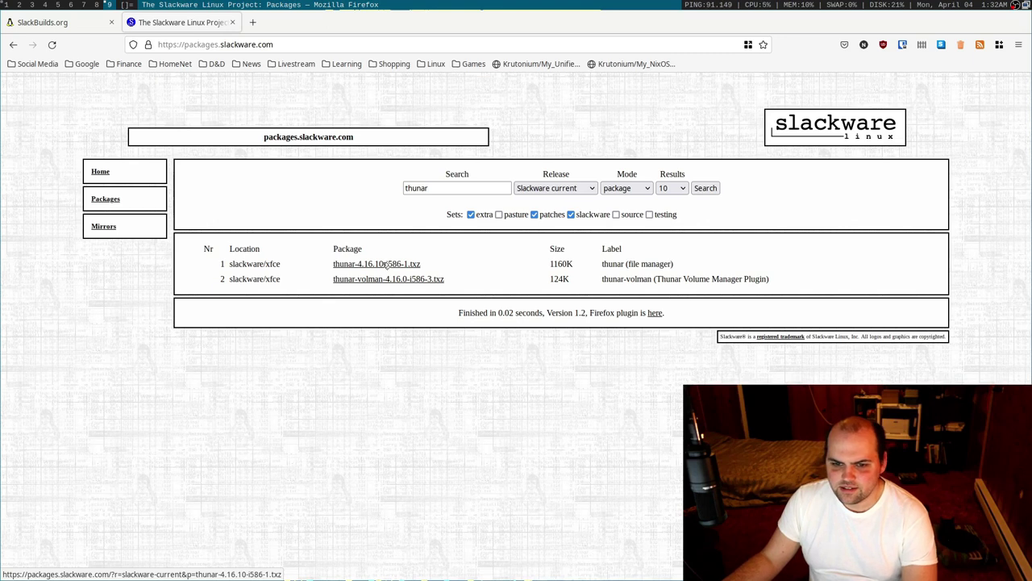
click(386, 264)
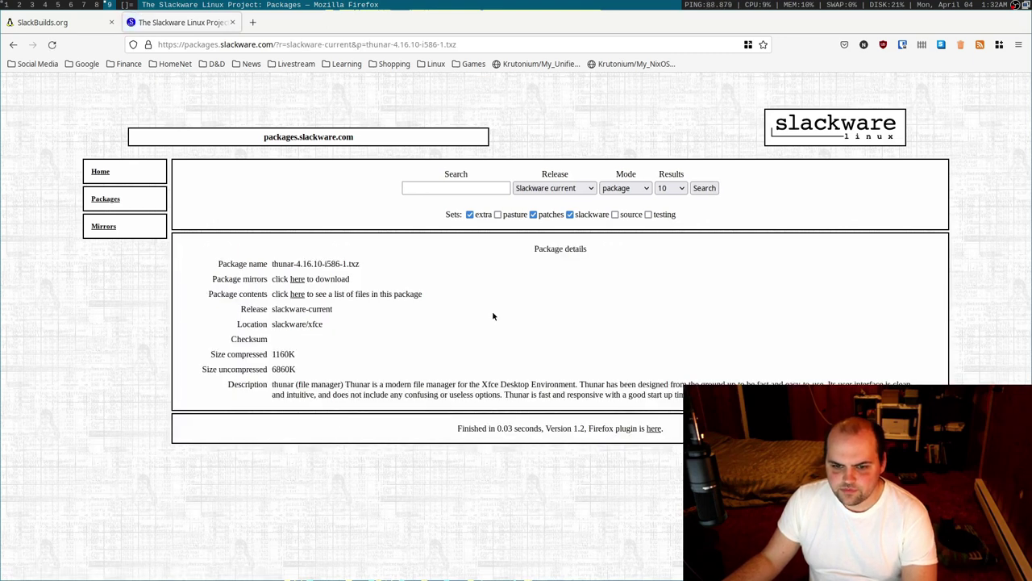
key(alt+Left)
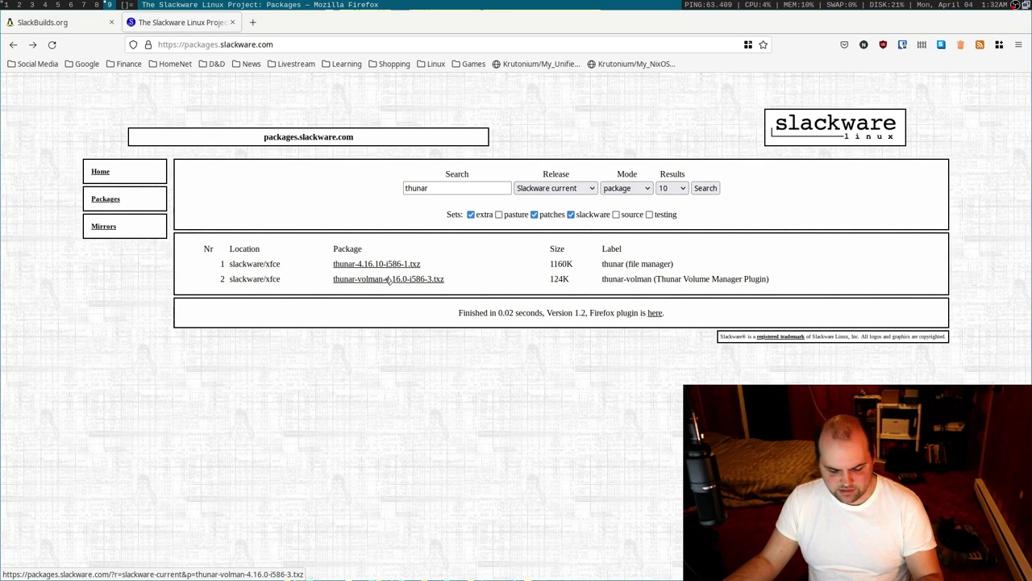
key(super+1)
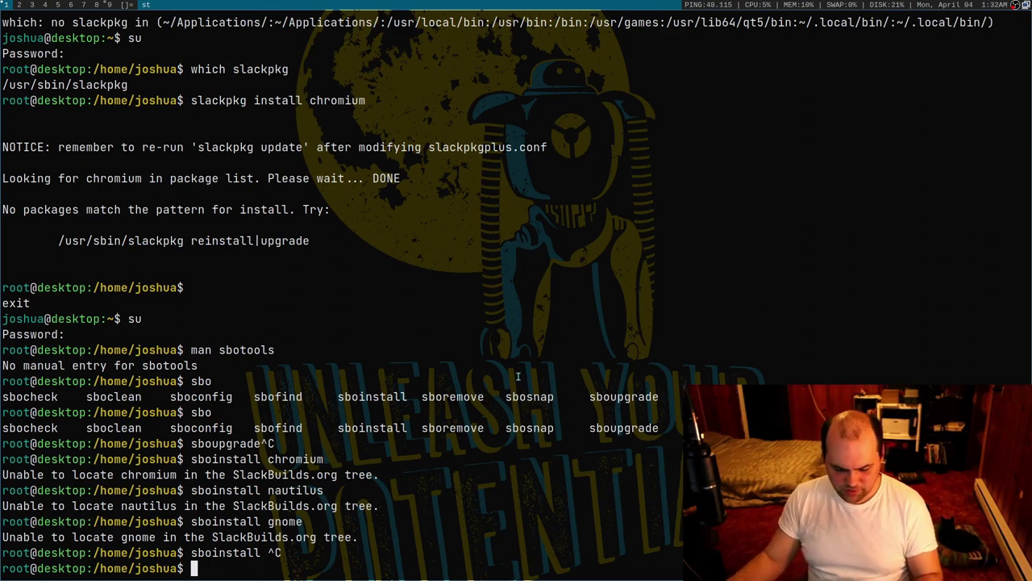
Exit the root shell and run neofetch again as the regular user.
key(ctrl+d)
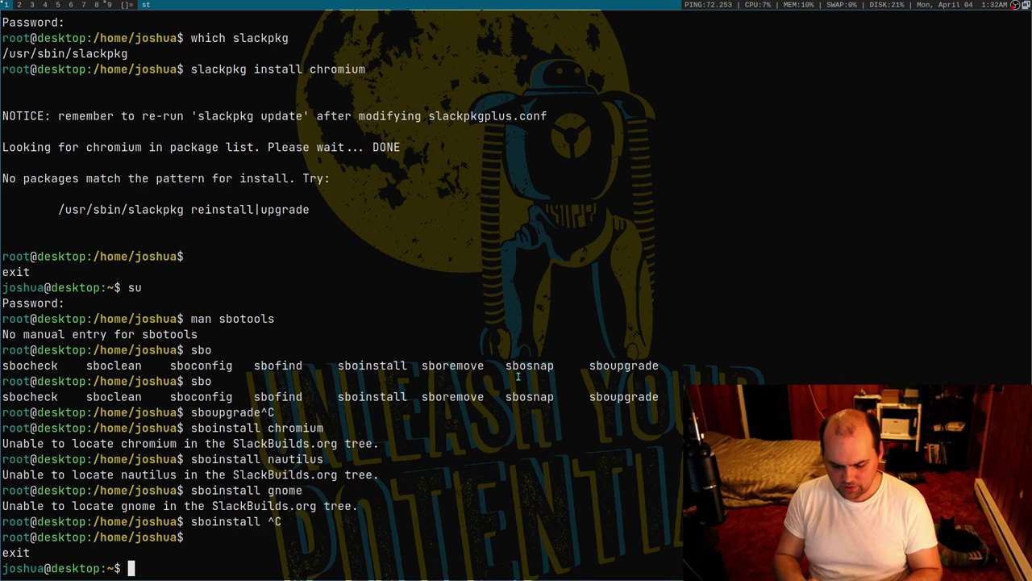
text(neof)
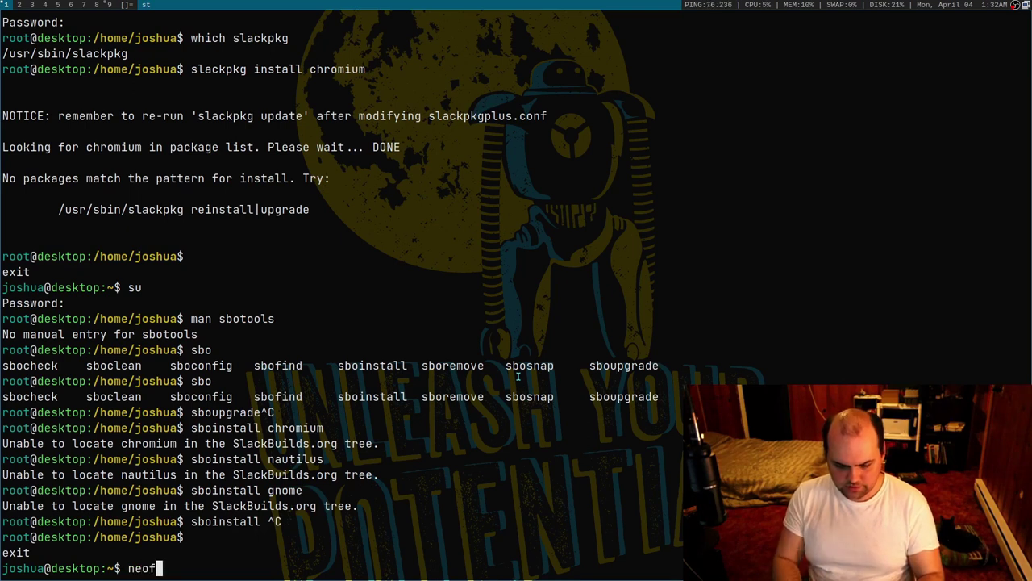
text(etch)
key(Return)
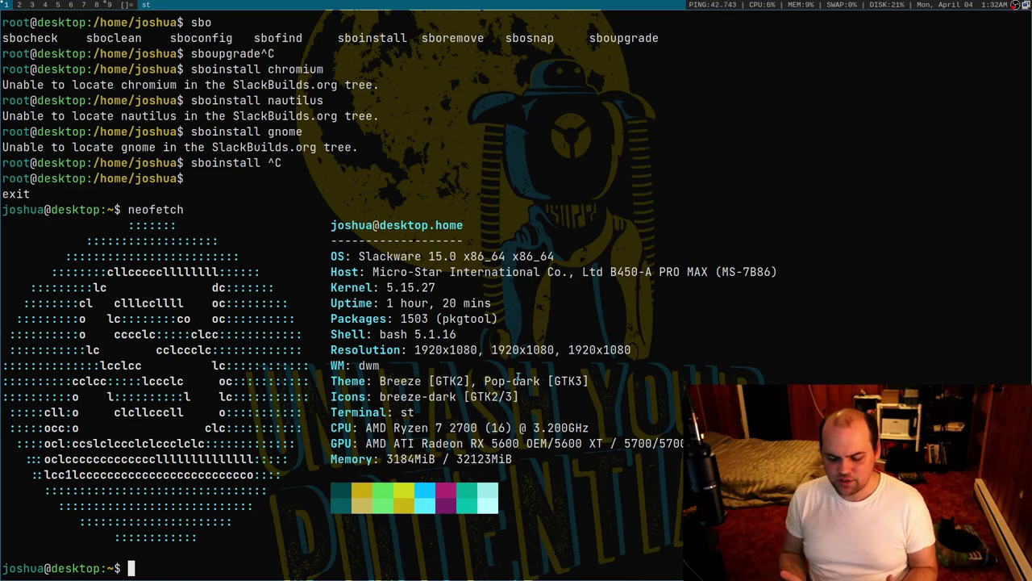
Print the script with cat .local/bin/multilib-install.
text(cat )
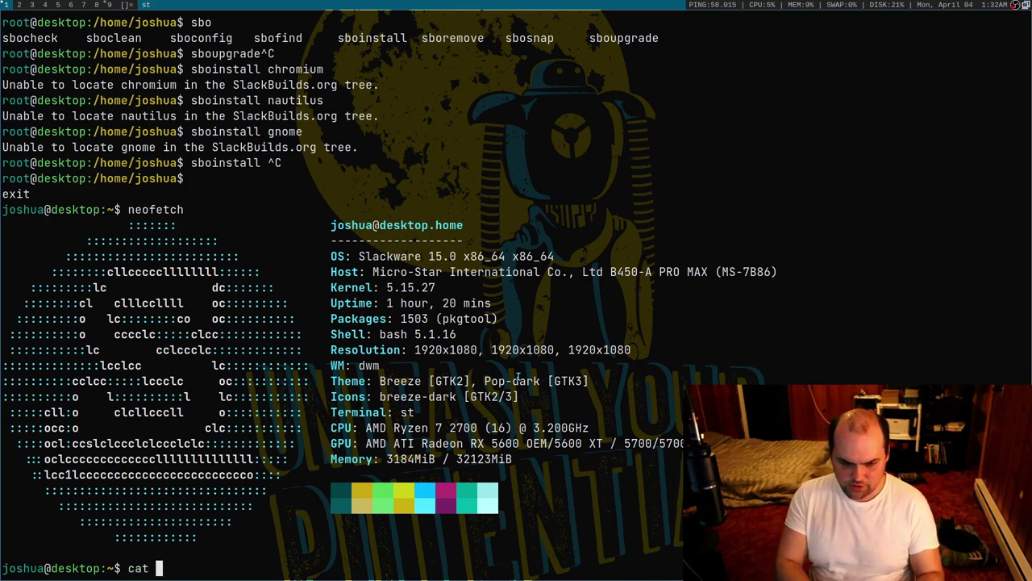
text(.local/)
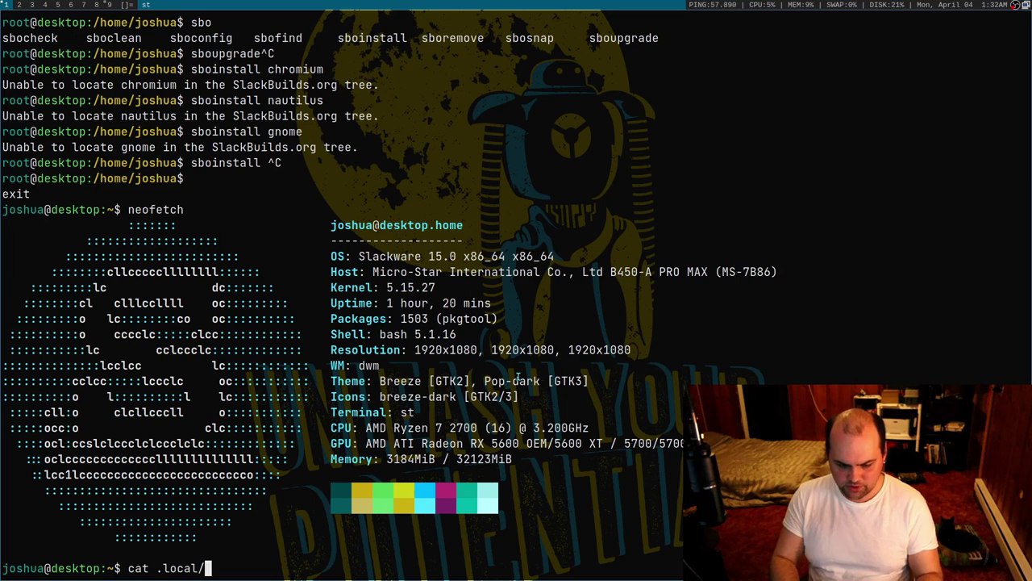
text(bin/)
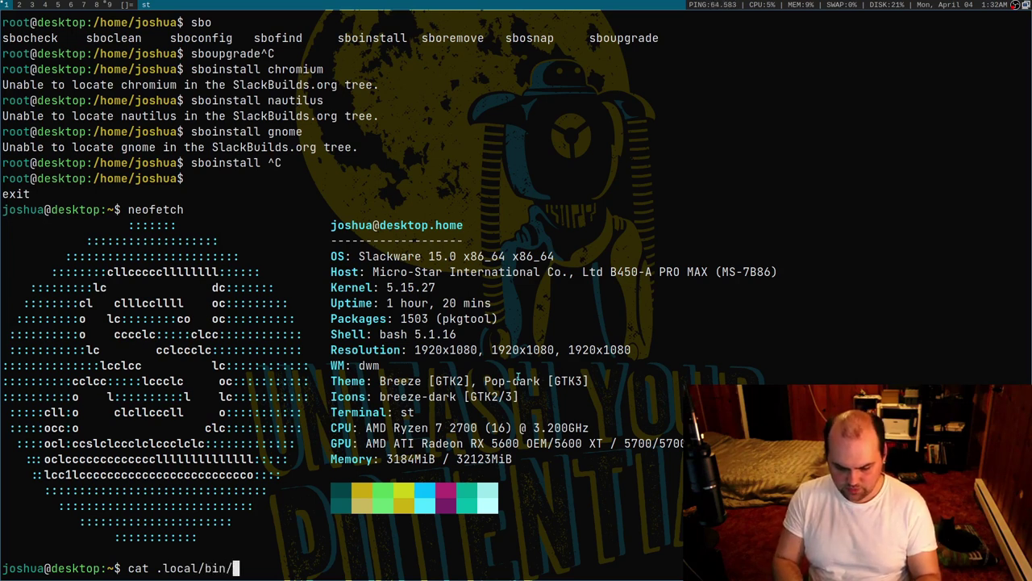
text(multilib-install)
key(Return)
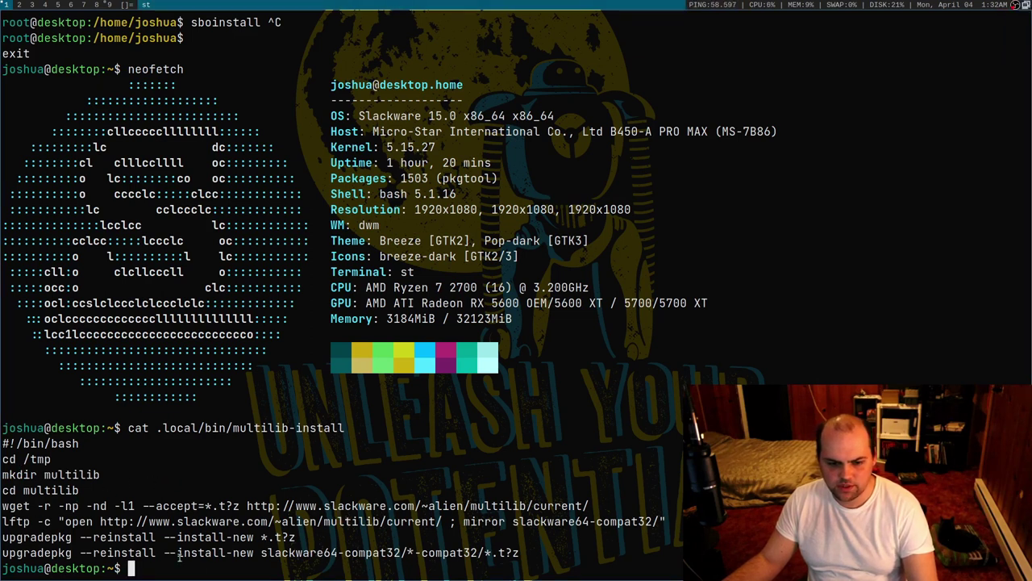
Select the word lftp and the multilib mirror URL in the printed script.
double_click(16, 522)
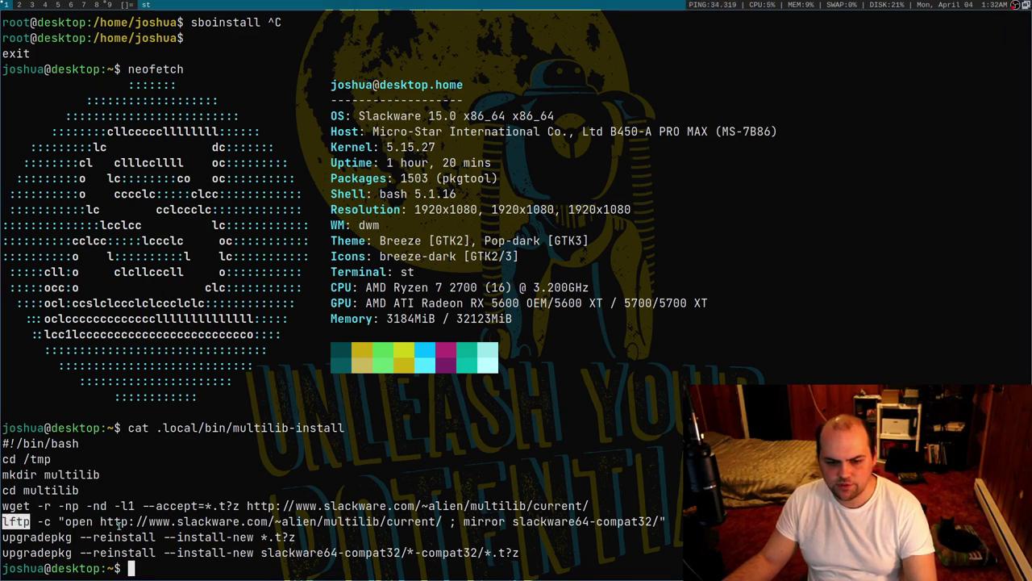
drag(121, 523, 363, 523)
click(297, 522)
double_click(295, 522)
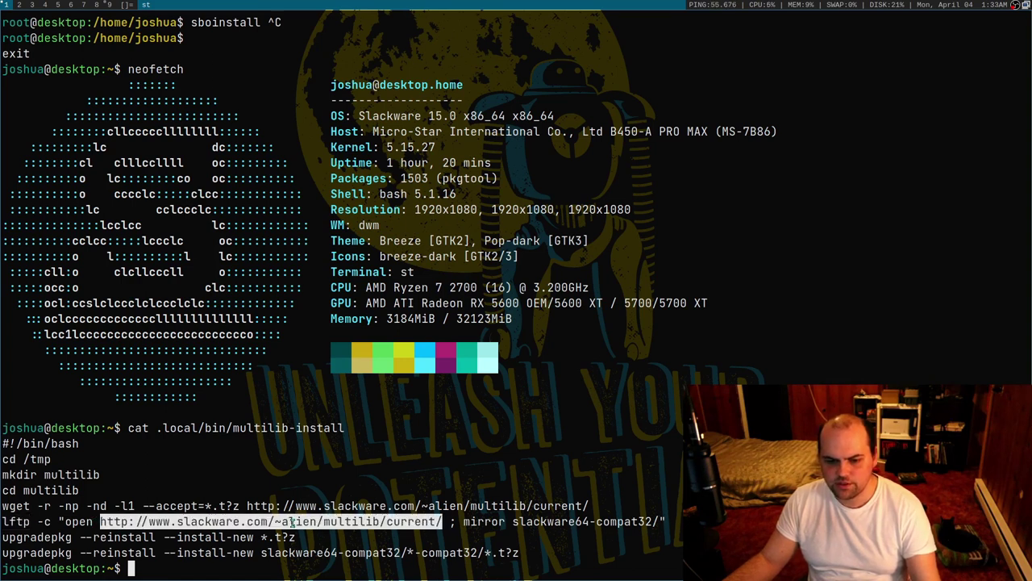
click(515, 511)
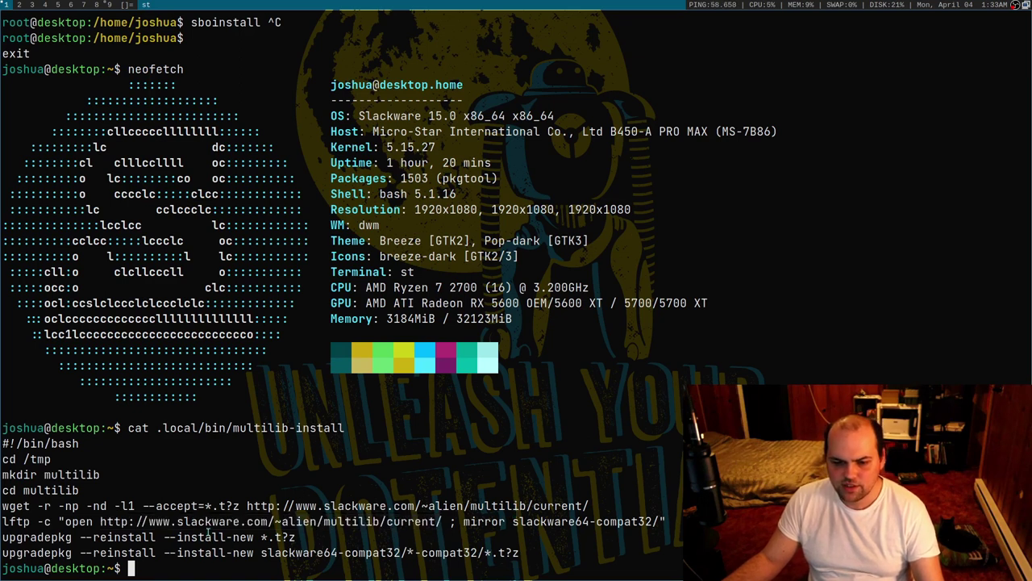